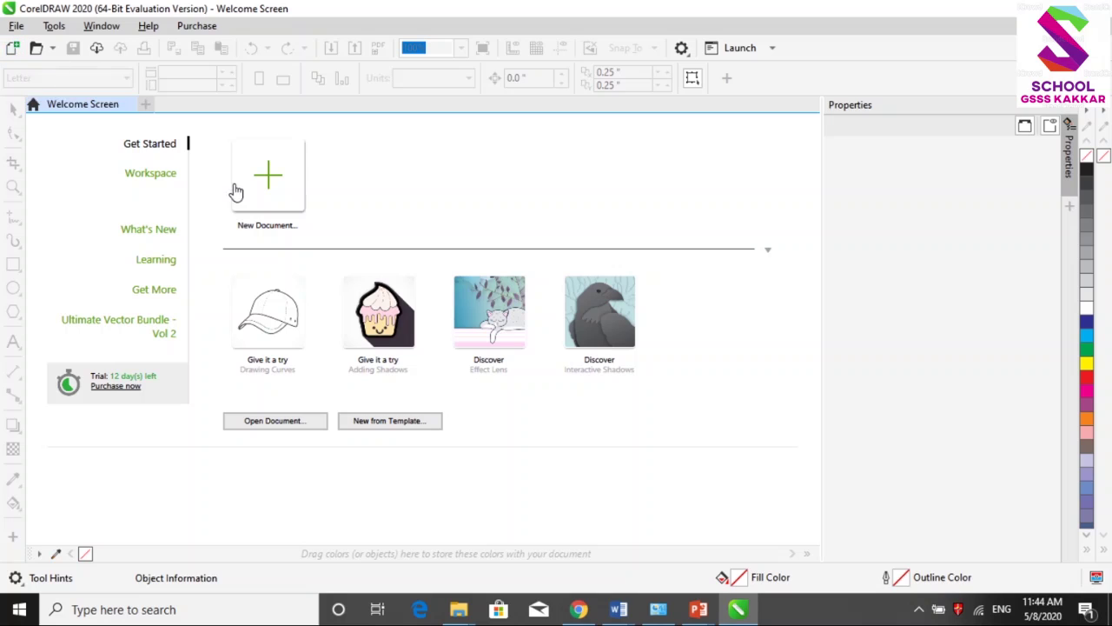
# Create a landscape document named Project2, 11.0 by 8.5 inches, in CMYK at 300 dpi
pyautogui.click(272, 182)
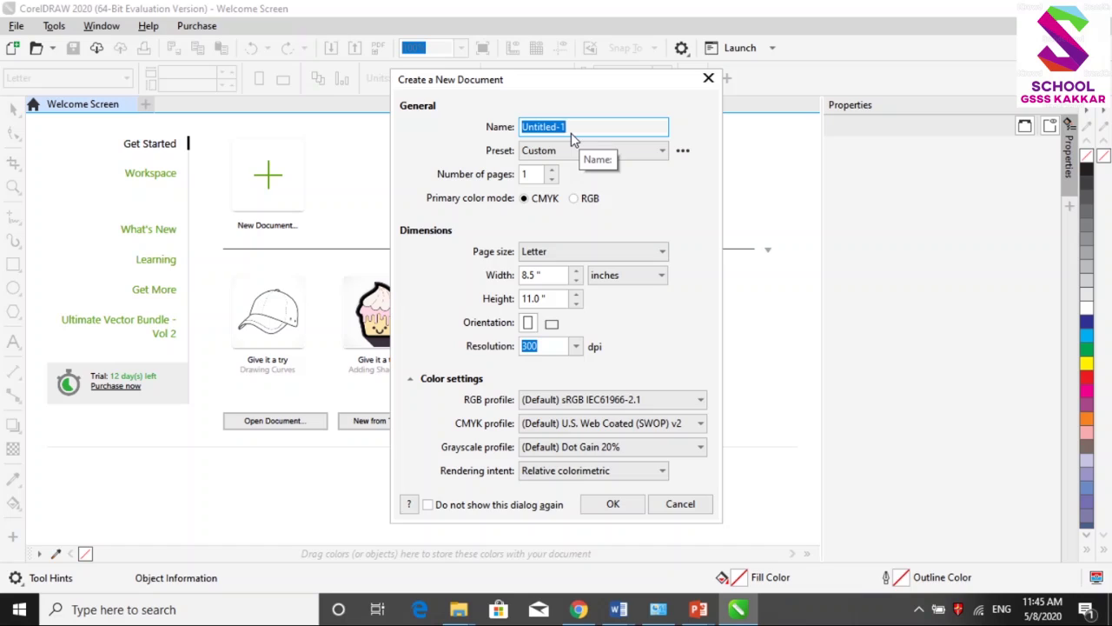
pyautogui.write('Project2')
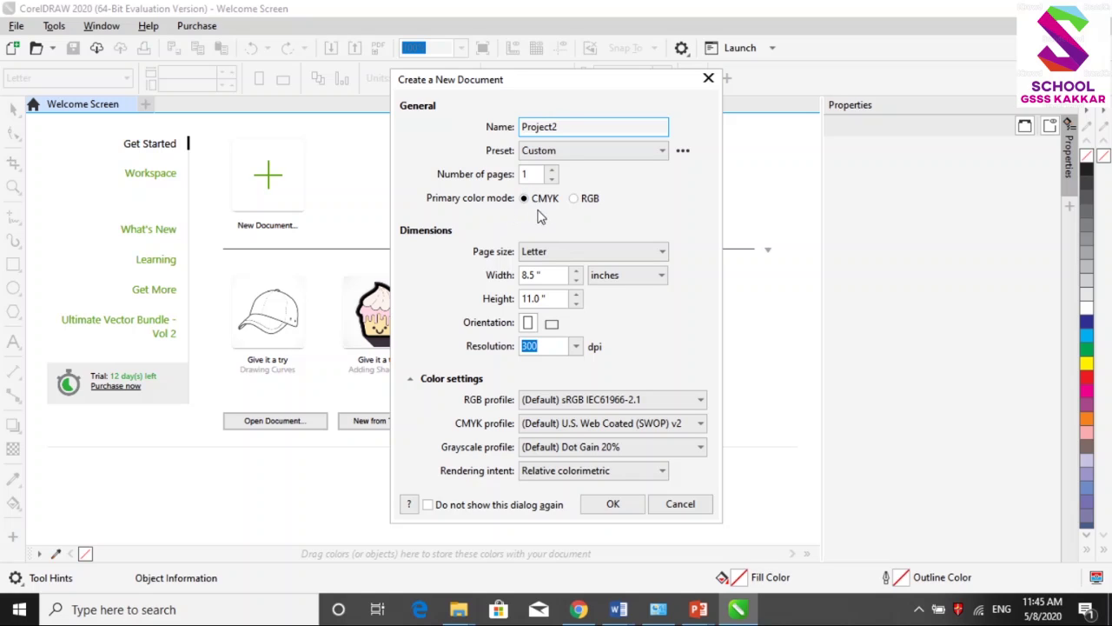
pyautogui.click(552, 327)
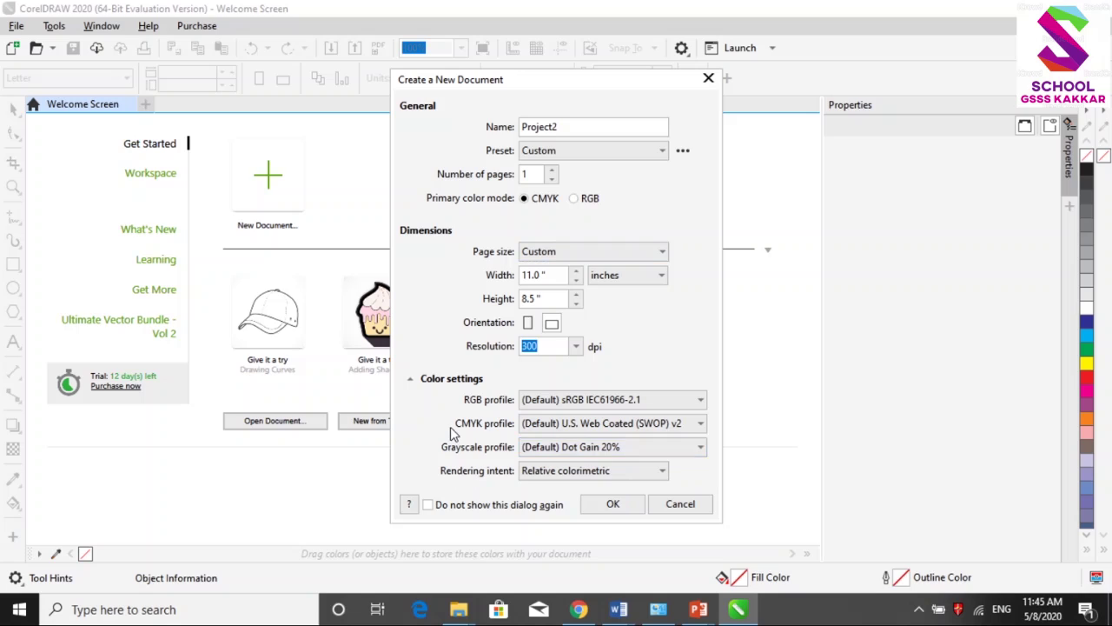
pyautogui.click(612, 505)
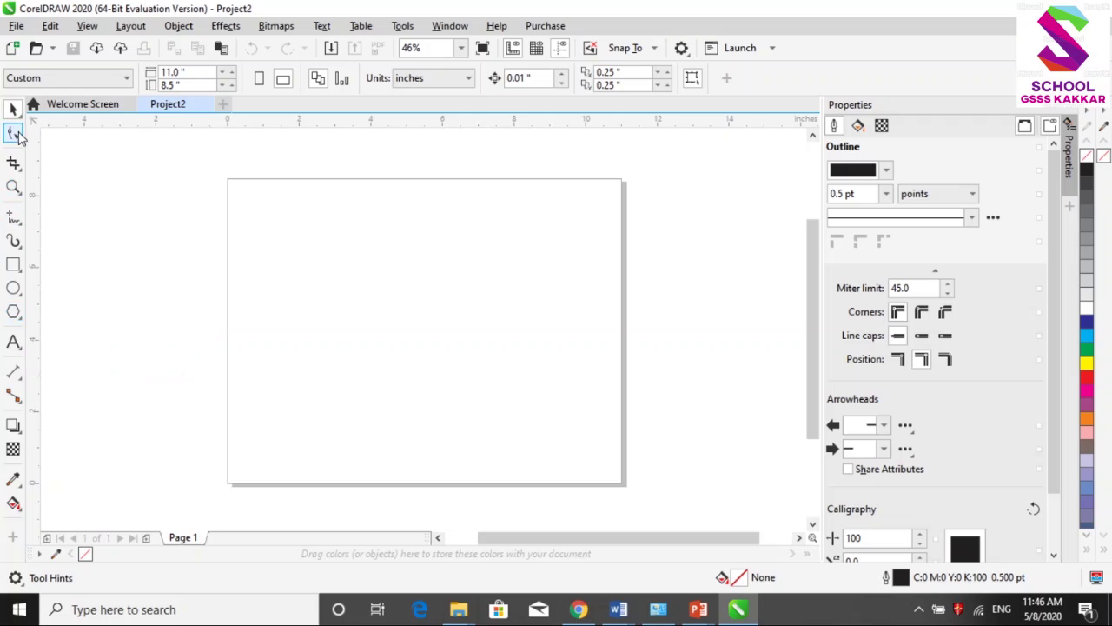
# Draw a rectangle about 5.9 by 2.7 inches on the upper left part of the page
pyautogui.click(13, 265)
pyautogui.moveTo(279, 238); pyautogui.dragTo(491, 336)
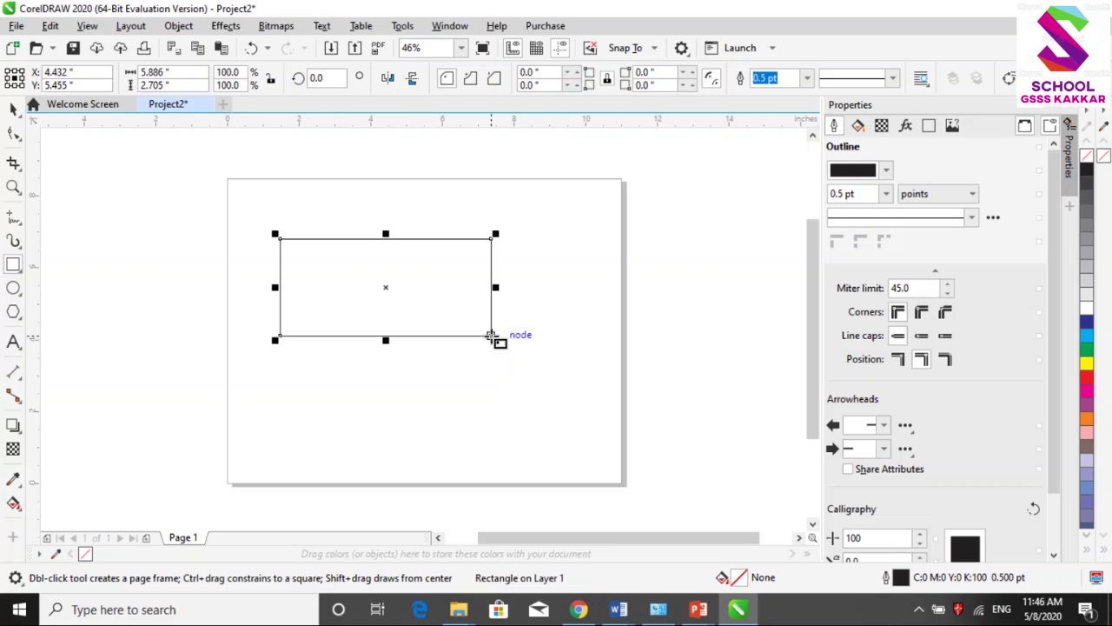
pyautogui.click(15, 111)
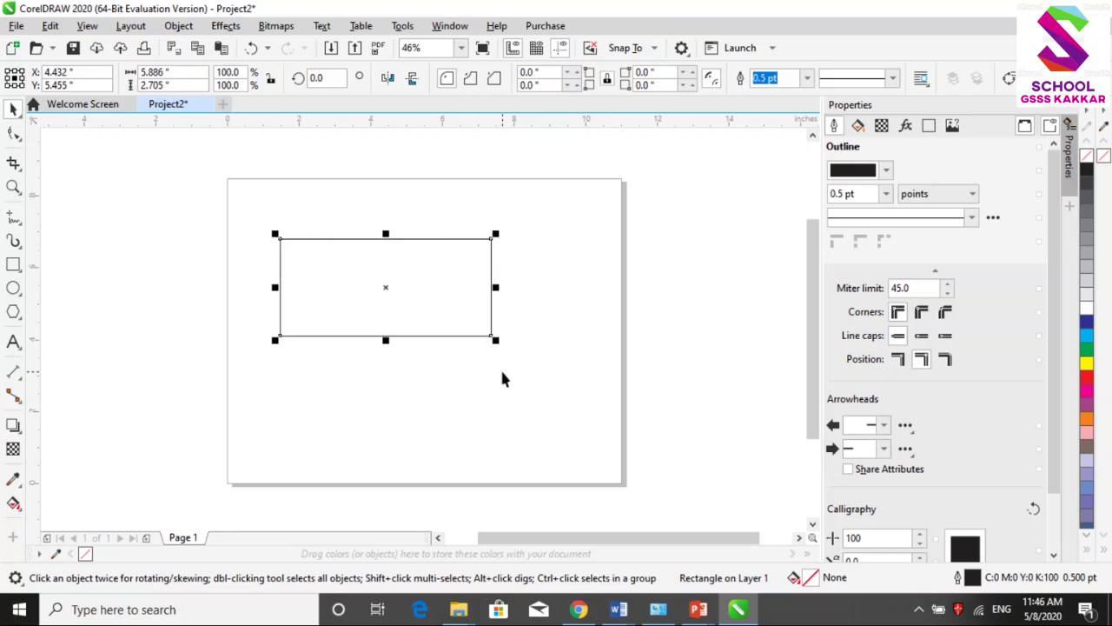
# Draw an ellipse about 3.6 by 1.9 inches over the rectangle's lower right area and a second rectangle about 5.3 by 2.8 inches below
pyautogui.click(14, 288)
pyautogui.moveTo(374, 272); pyautogui.dragTo(504, 340)
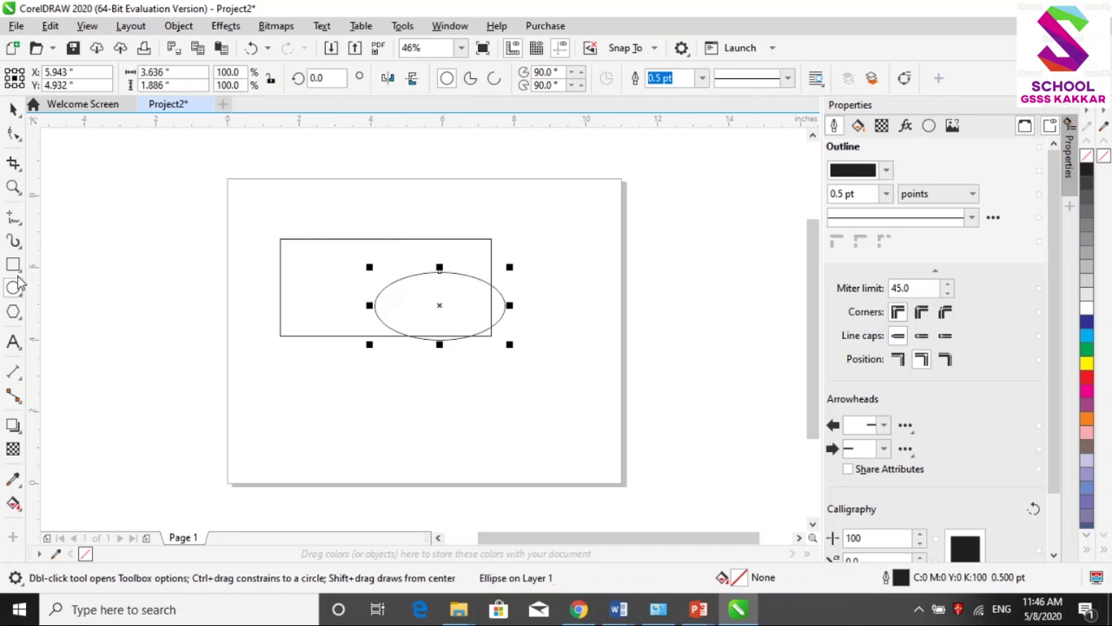
pyautogui.press('F6')
pyautogui.moveTo(355, 314); pyautogui.dragTo(547, 415)
# Draw a five-sided polygon about 3.5 by 2.3 inches overlapping the first rectangle's upper right corner
pyautogui.click(13, 313)
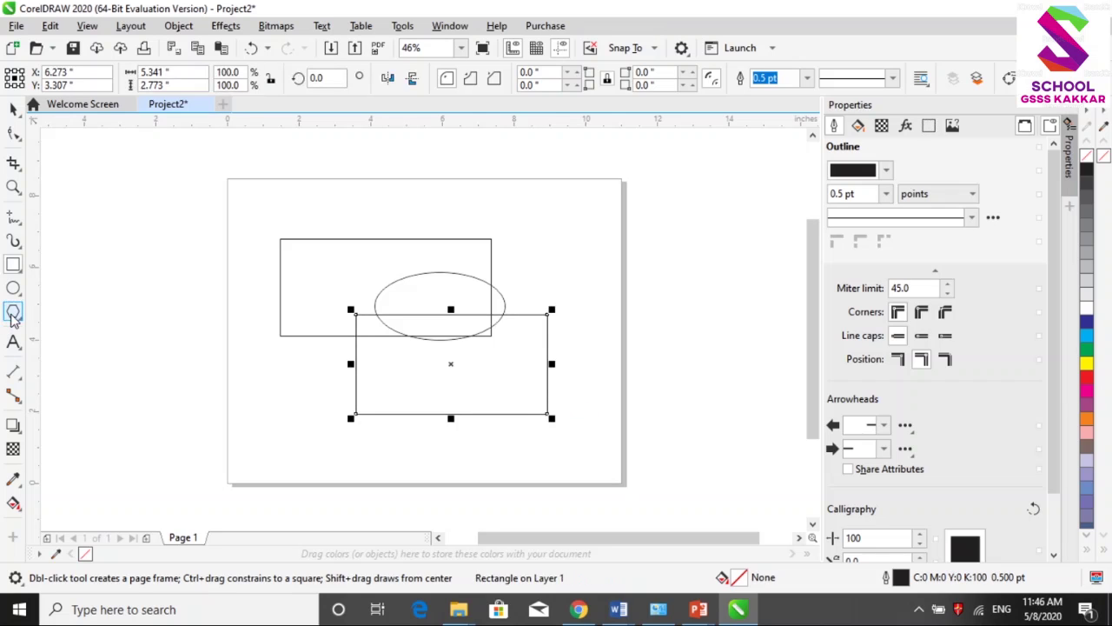
pyautogui.moveTo(436, 219); pyautogui.dragTo(569, 311)
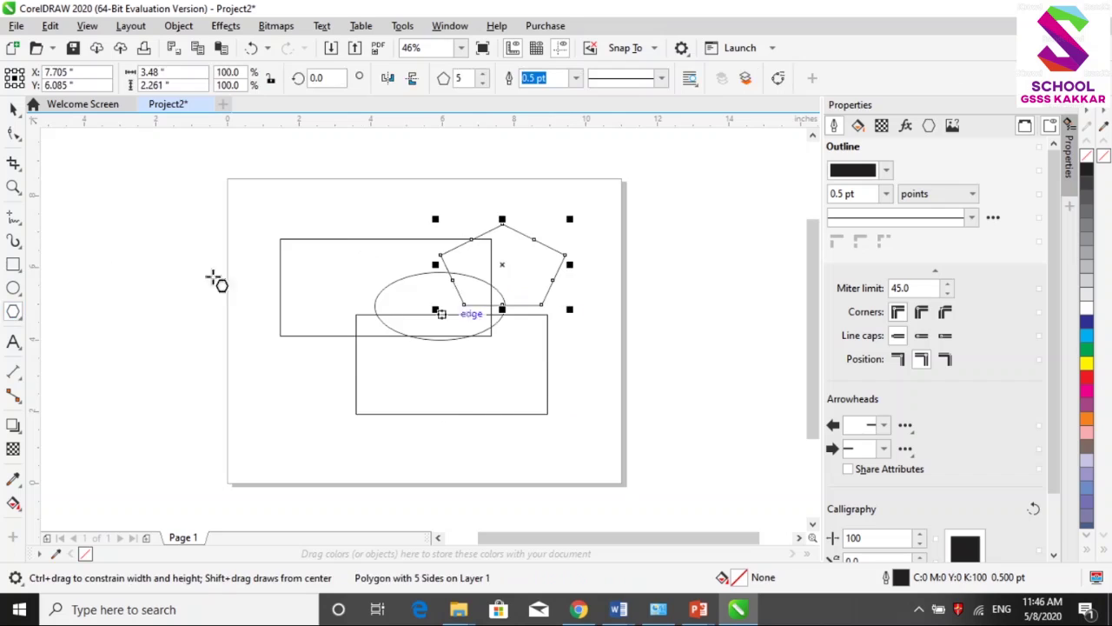
pyautogui.click(13, 110)
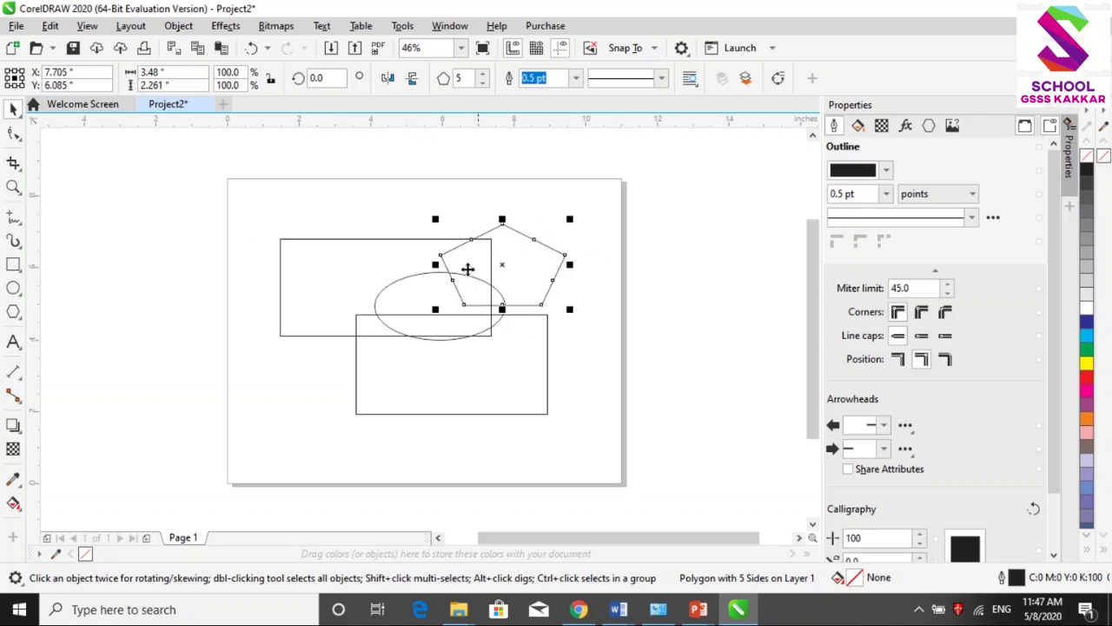
# Fill the ellipse with red, after trying green, and fill the polygon with dark blue
pyautogui.click(374, 304)
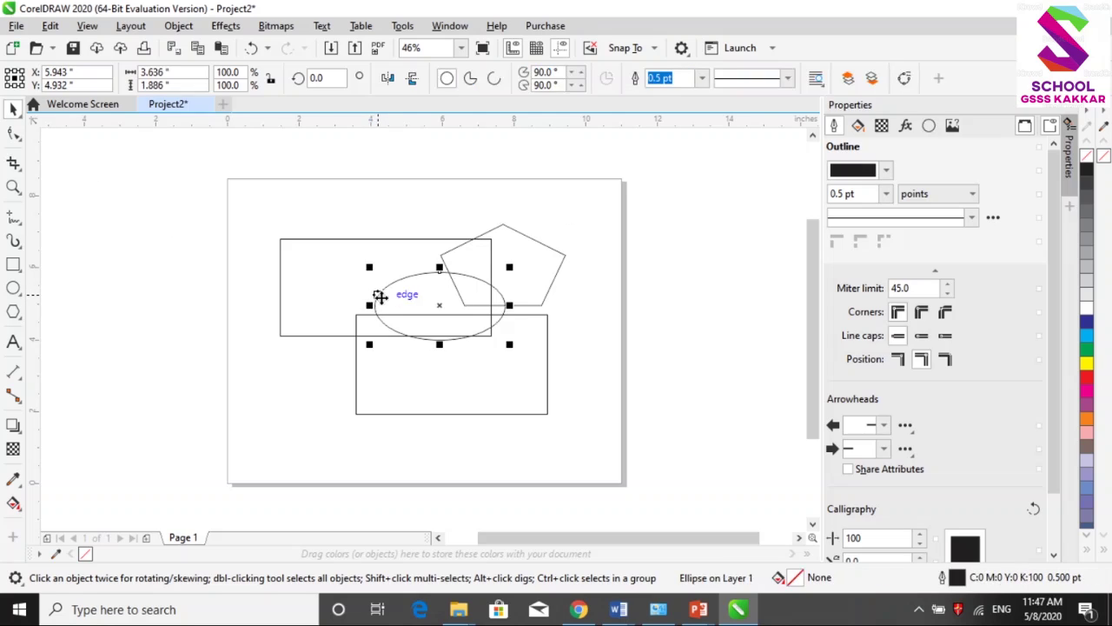
pyautogui.click(1087, 350)
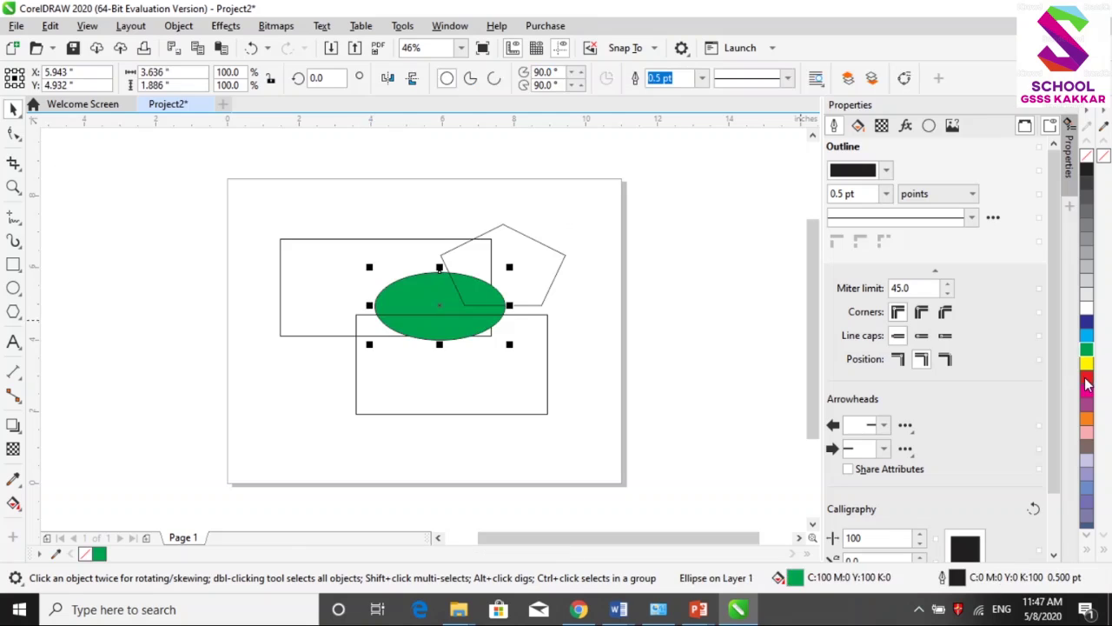
pyautogui.click(1086, 382)
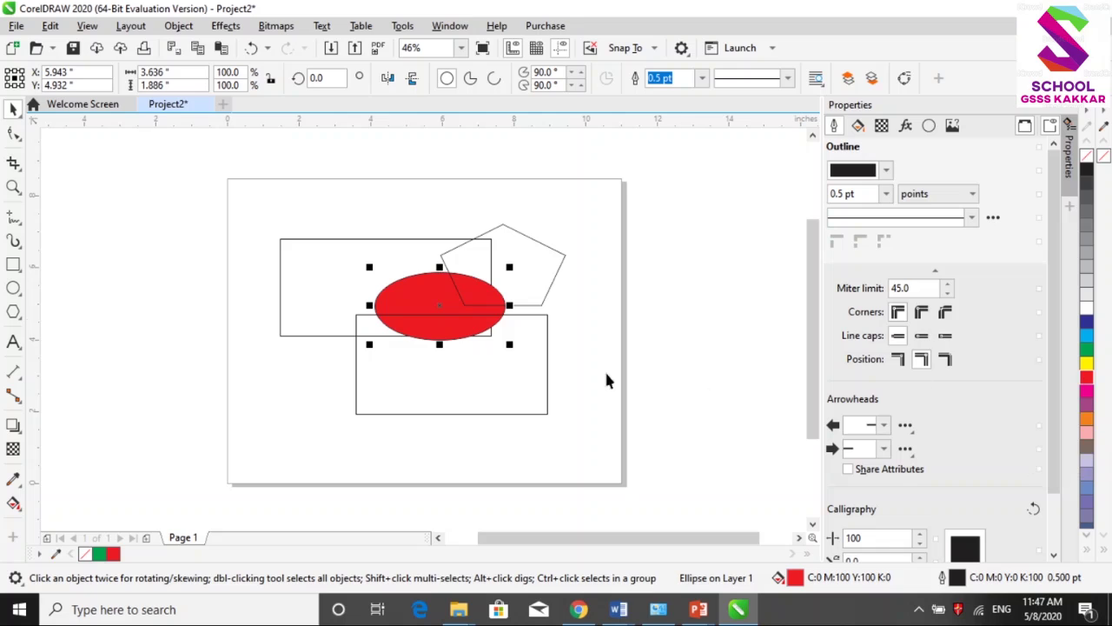
pyautogui.click(563, 258)
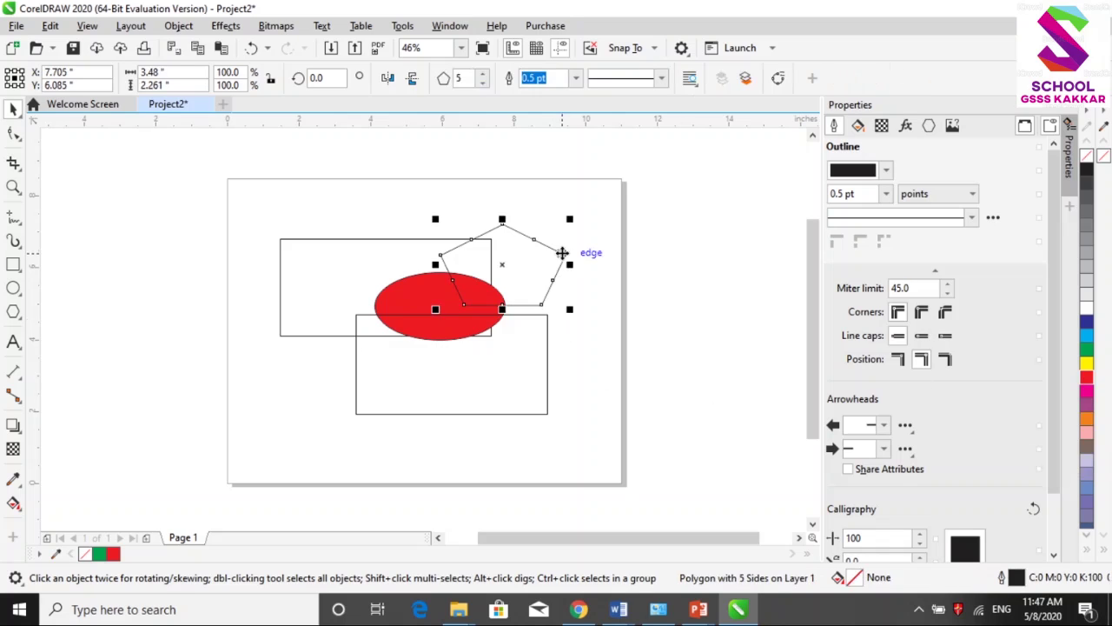
pyautogui.click(1087, 332)
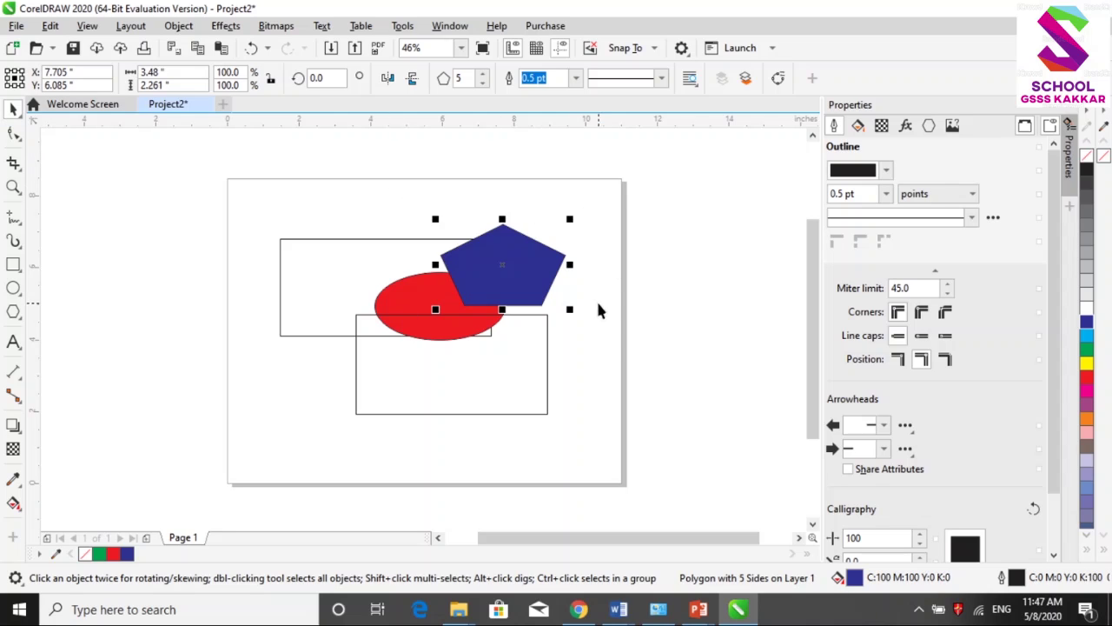
# Undo the colour fills and the added shapes back to the first rectangle
pyautogui.hotkey('ctrl', 'z')
pyautogui.hotkey('ctrl', 'z')
pyautogui.hotkey('ctrl', 'z')
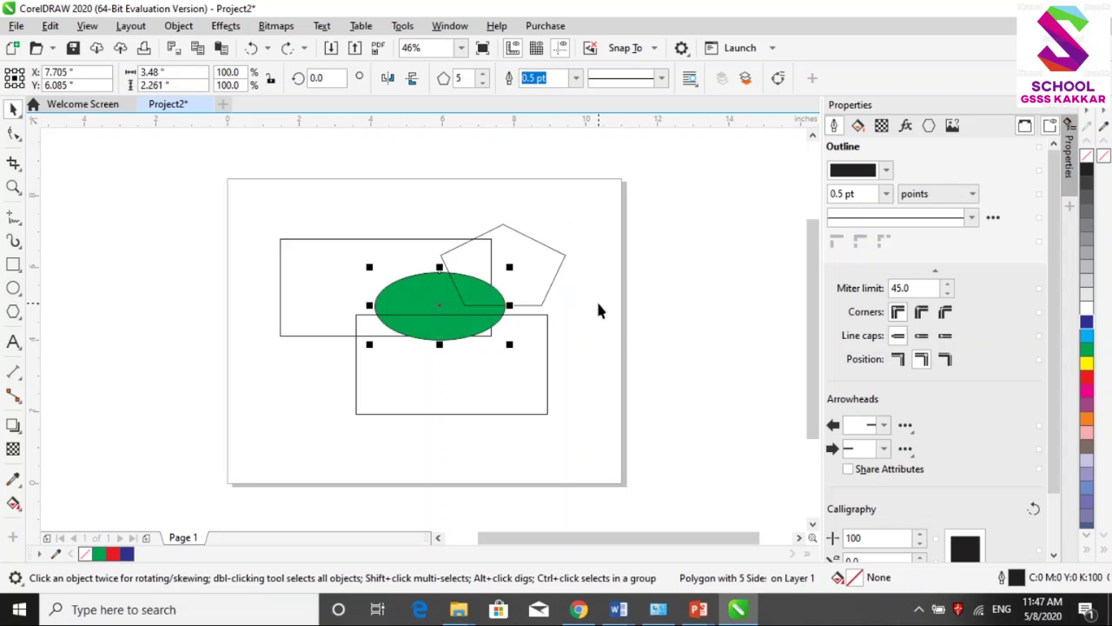
pyautogui.hotkey('ctrl', 'z')
pyautogui.hotkey('ctrl', 'z')
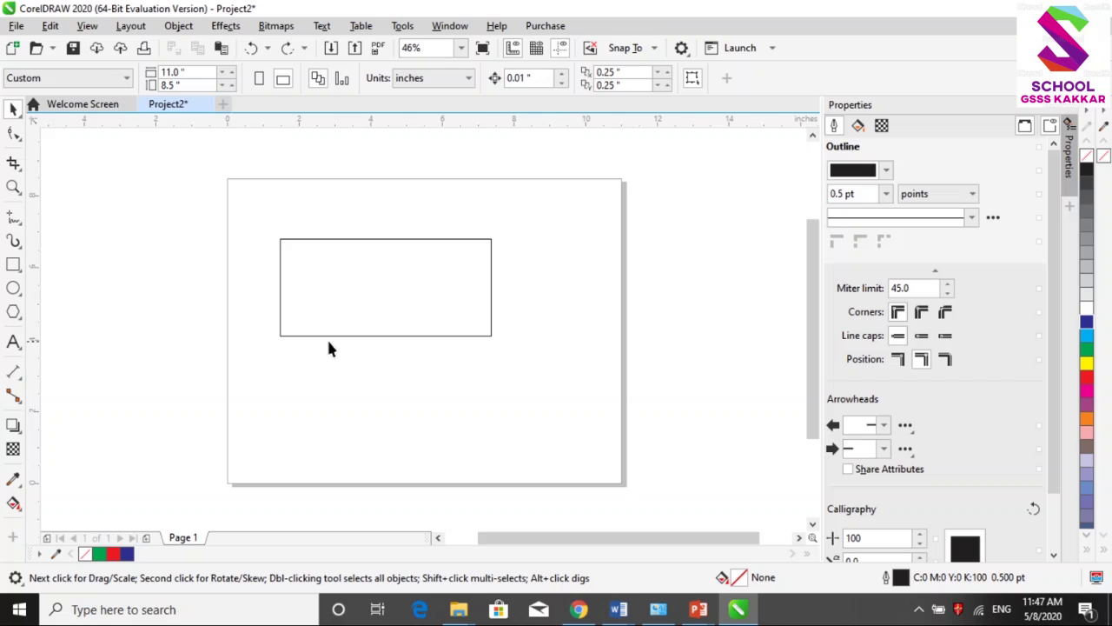
# Enlarge the rectangle proportionally from its lower right corner to about 8.0 by 3.7 inches
pyautogui.click(284, 240)
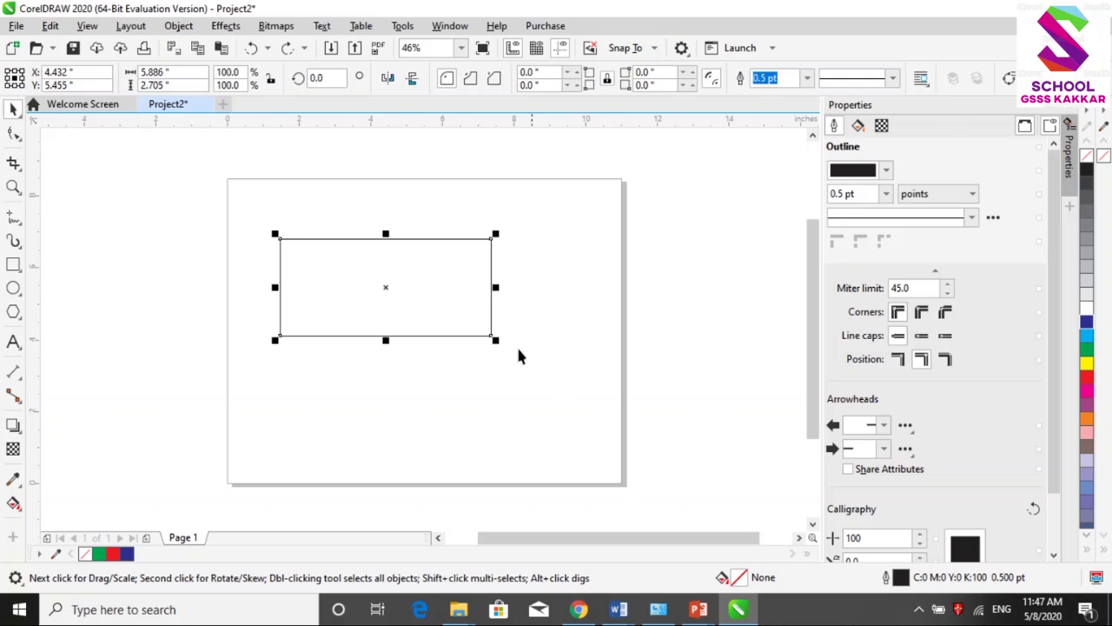
pyautogui.moveTo(502, 345); pyautogui.dragTo(573, 405)
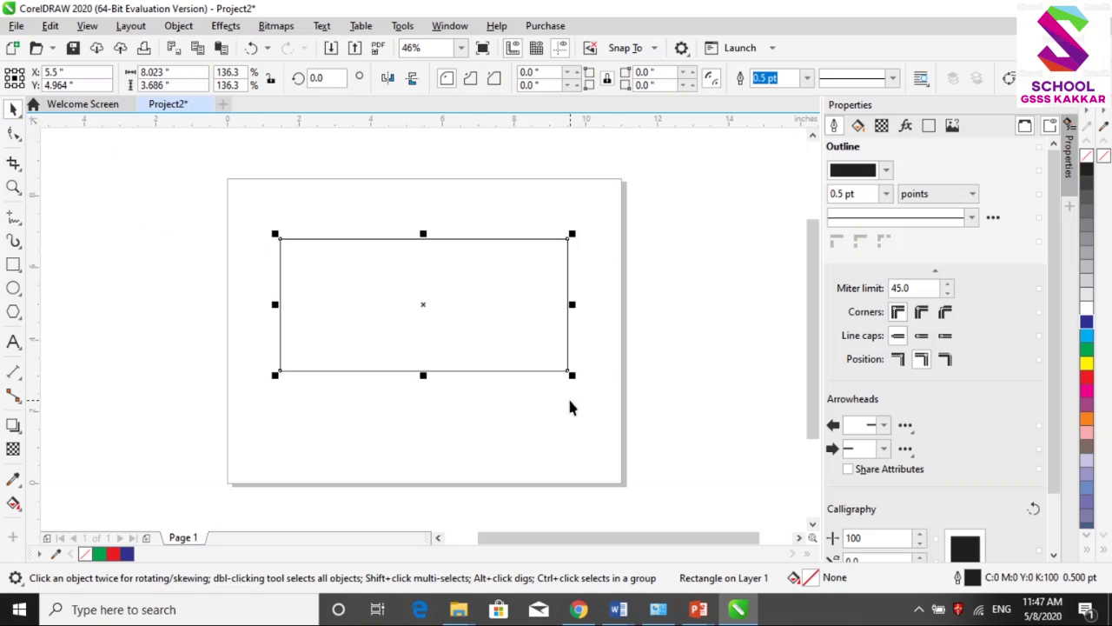
pyautogui.click(20, 120)
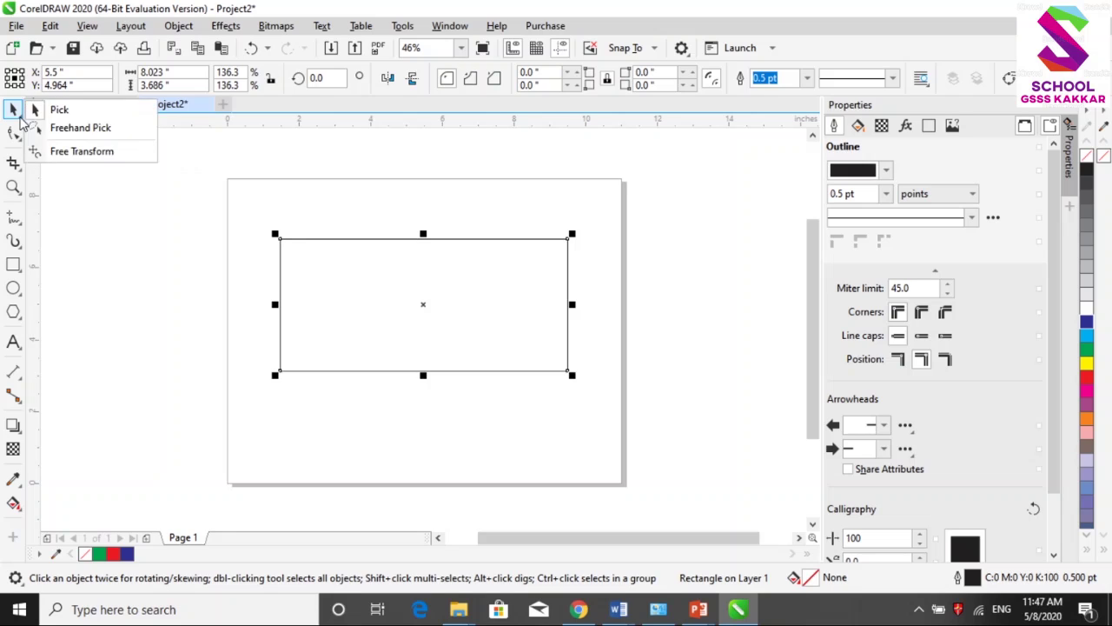
pyautogui.click(21, 120)
pyautogui.click(21, 120)
# Draw six smaller rectangles of varied sizes, about 1.3 to 4.8 inches wide, inside and overlapping the large rectangle
pyautogui.click(13, 264)
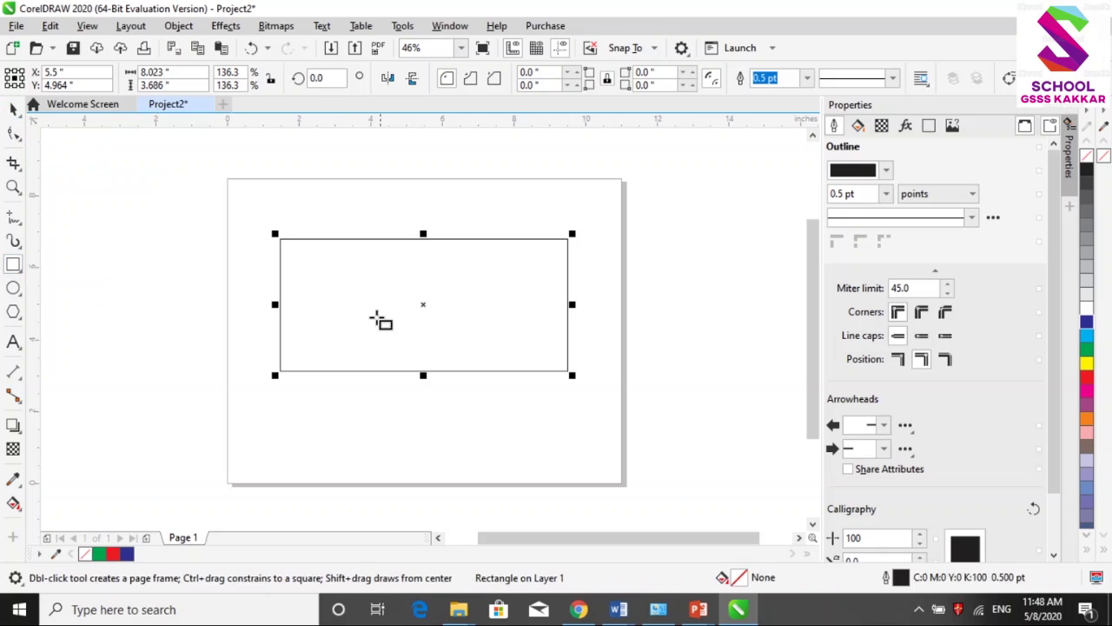
pyautogui.moveTo(329, 283); pyautogui.dragTo(509, 393)
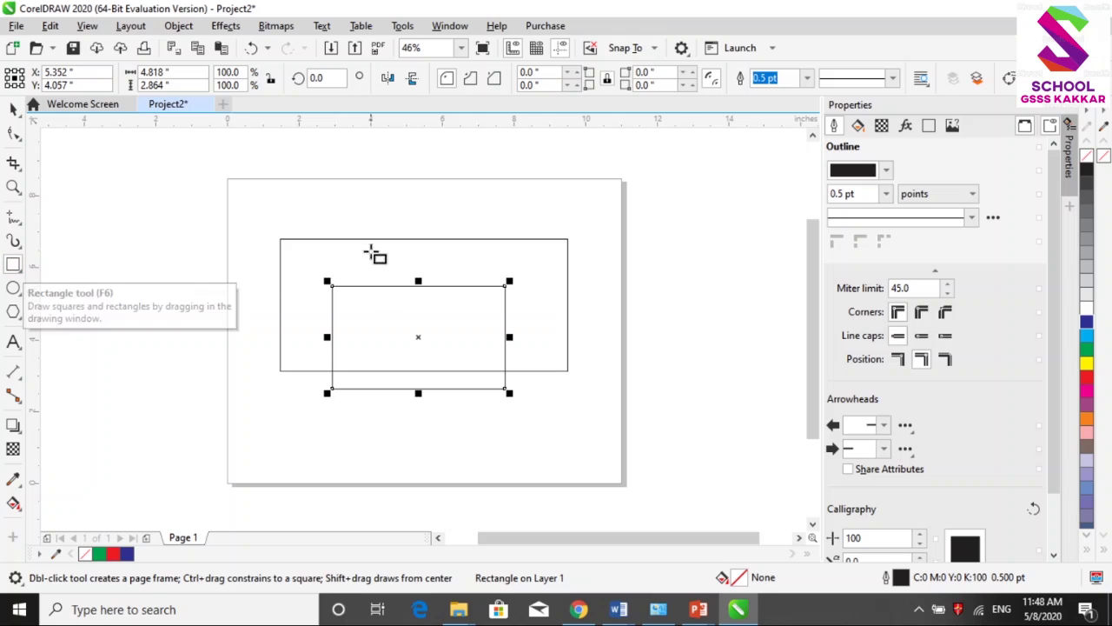
pyautogui.moveTo(419, 285); pyautogui.dragTo(370, 239)
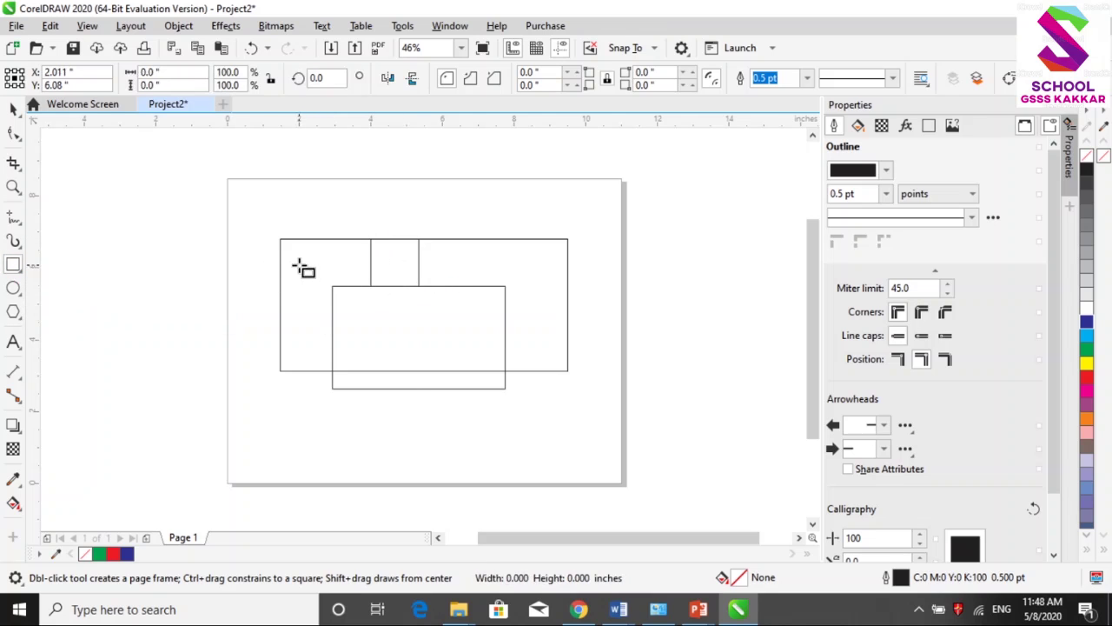
pyautogui.moveTo(298, 264); pyautogui.dragTo(349, 296)
pyautogui.moveTo(476, 258); pyautogui.dragTo(567, 337)
pyautogui.moveTo(413, 308); pyautogui.dragTo(525, 403)
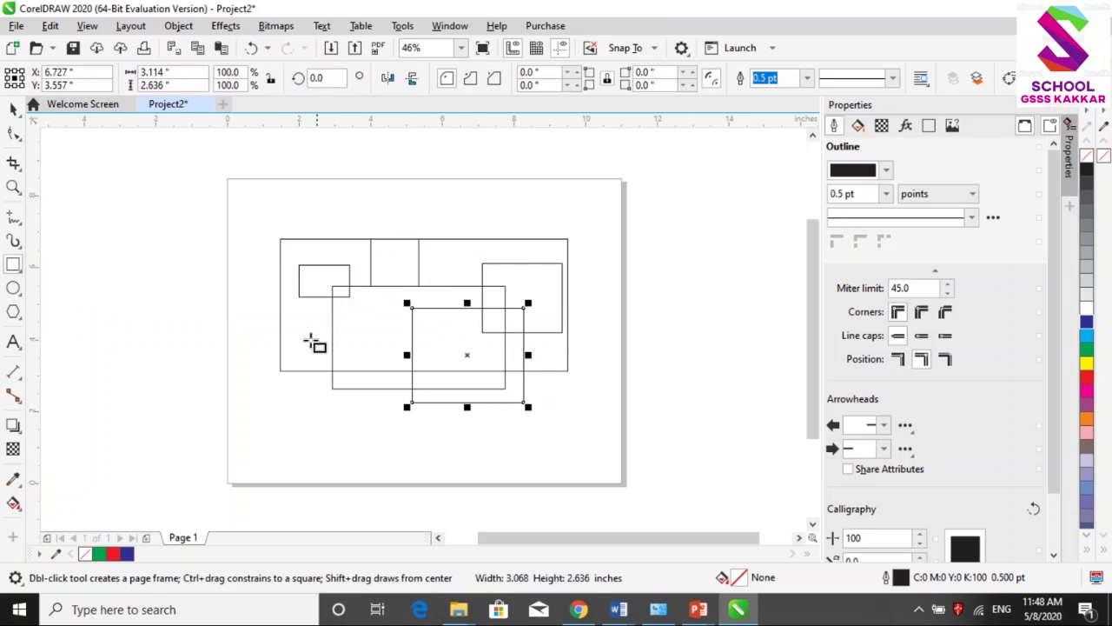
pyautogui.moveTo(280, 305); pyautogui.dragTo(387, 346)
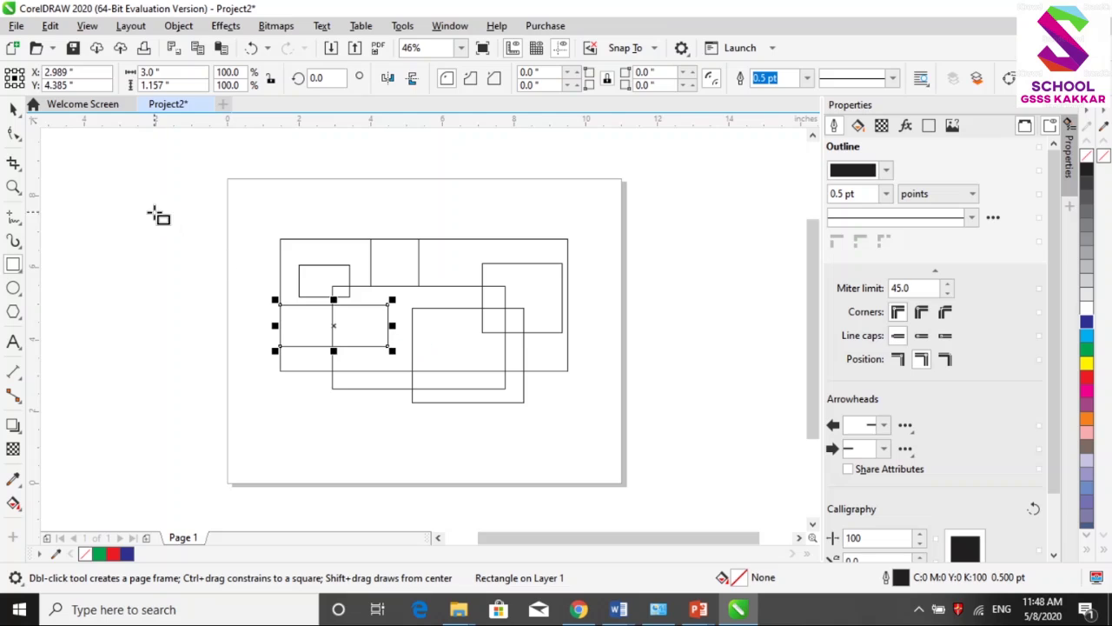
# Select the small upper-left rectangle and the top square by outlining them with the Freehand Pick tool
pyautogui.click(23, 122)
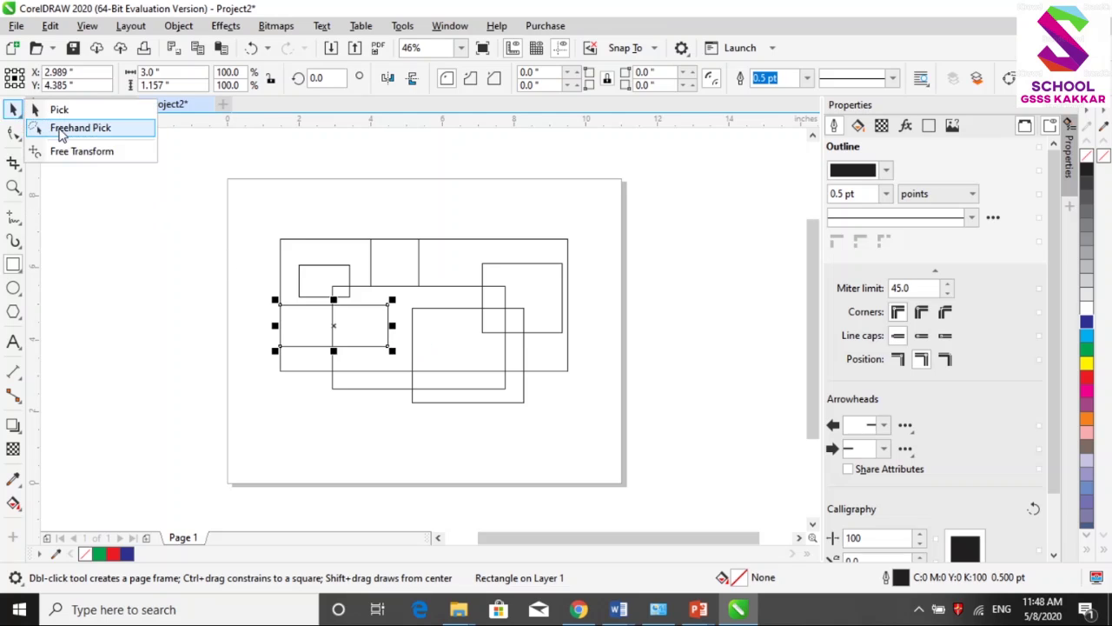
pyautogui.click(61, 130)
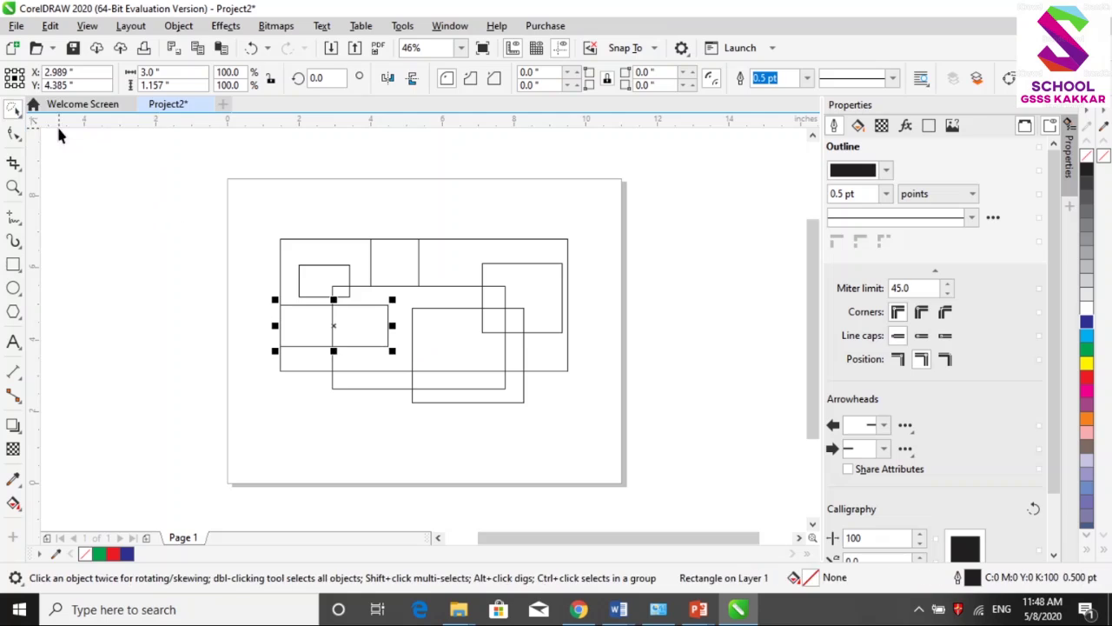
pyautogui.click(247, 234)
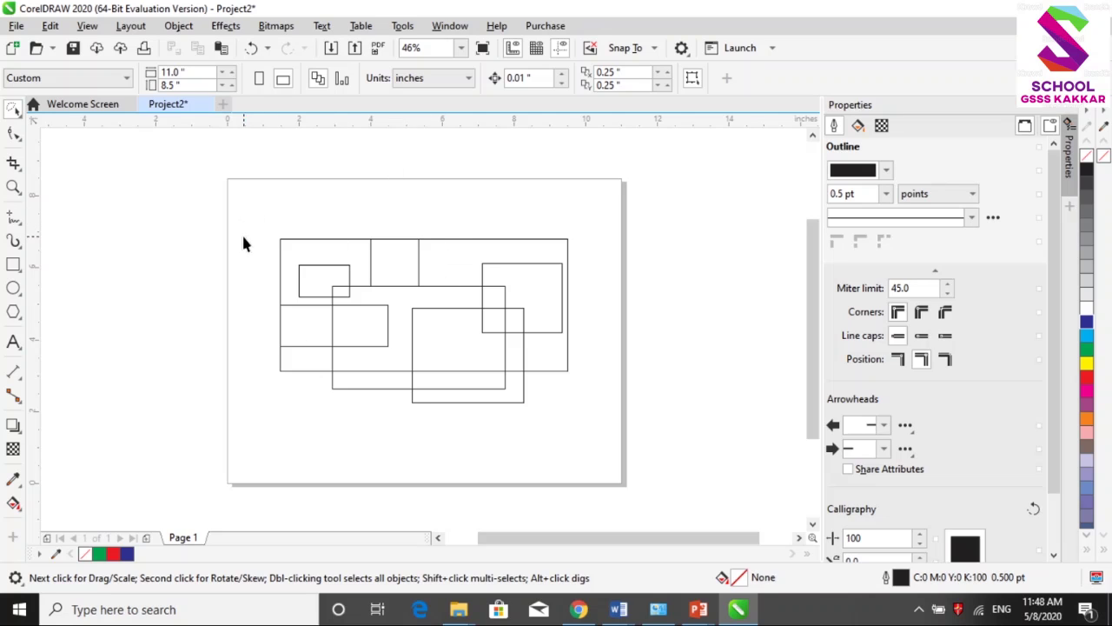
pyautogui.moveTo(434, 302)
pyautogui.mouseDown()
pyautogui.moveTo(446, 245)
pyautogui.moveTo(422, 230)
pyautogui.mouseUp()
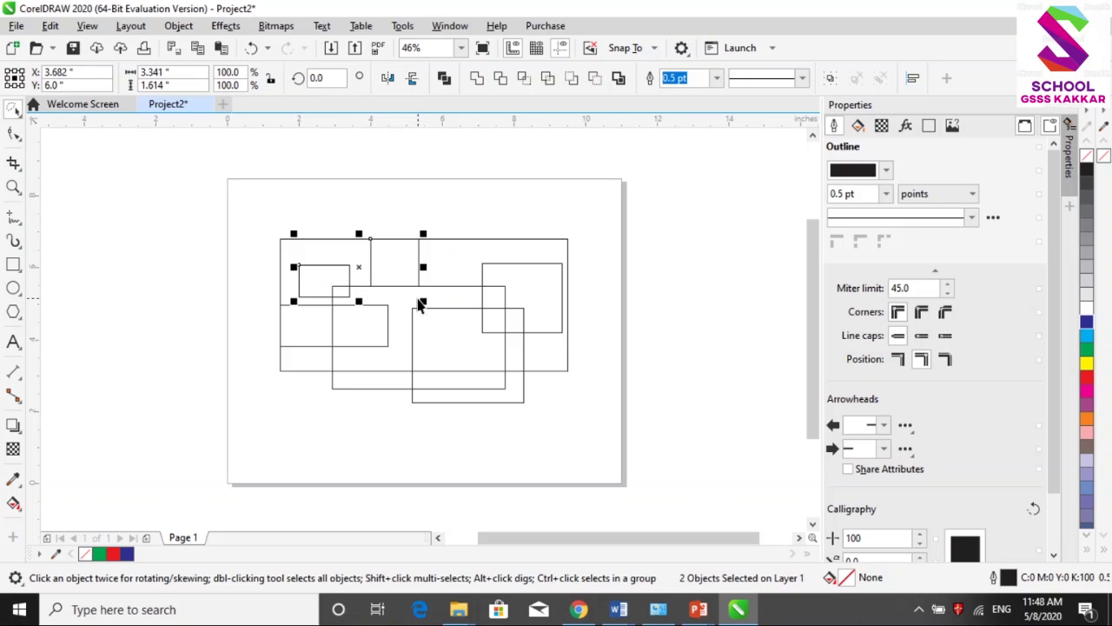
# Move the large rectangle about 1.0 inch left and 0.3 inch down, and deselect it
pyautogui.moveTo(234, 215)
pyautogui.mouseDown()
pyautogui.moveTo(249, 396)
pyautogui.moveTo(318, 426)
pyautogui.moveTo(435, 321)
pyautogui.moveTo(450, 291)
pyautogui.moveTo(415, 257)
pyautogui.moveTo(373, 247)
pyautogui.moveTo(318, 287)
pyautogui.mouseUp()
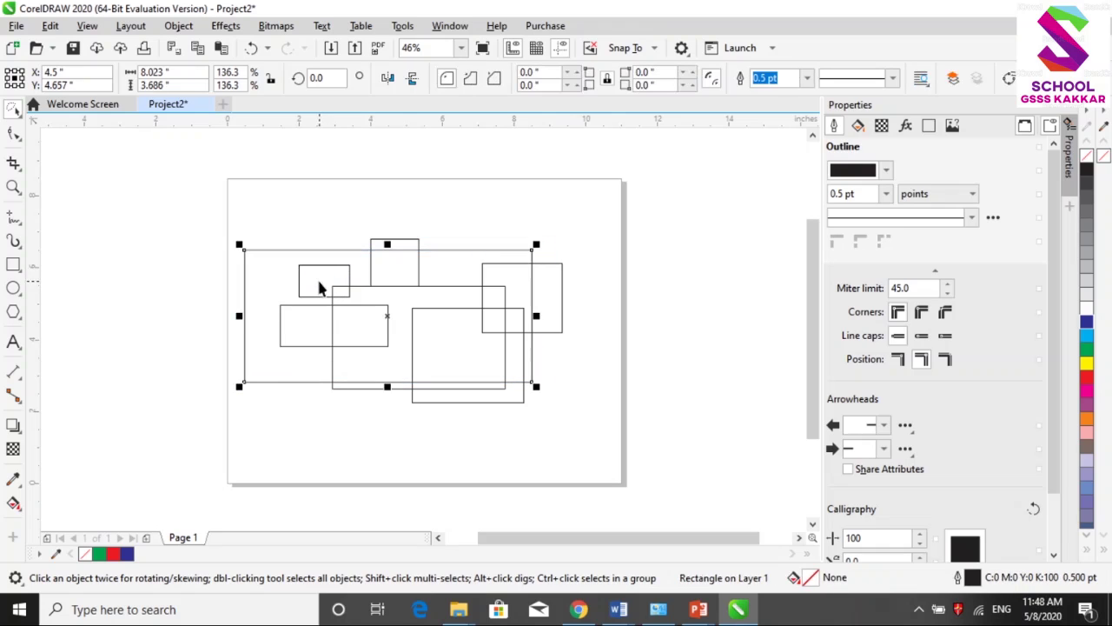
pyautogui.click(409, 236)
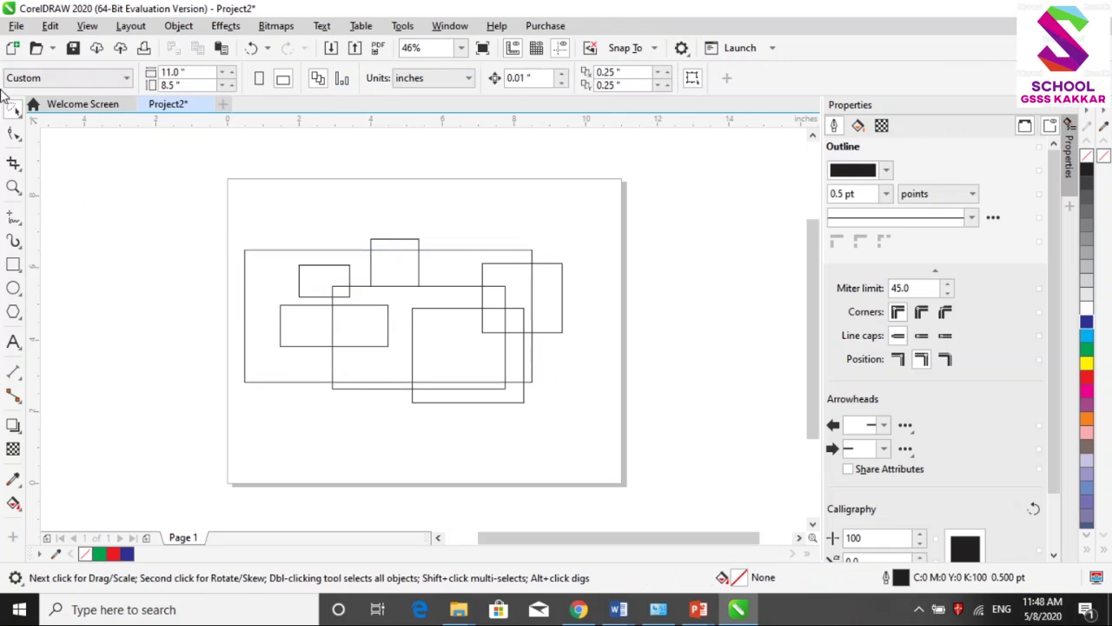
# Freehand-select the top square and the far-right rectangle, move both about 2.0 inches right and 1.9 inches up, and fill them with cyan
pyautogui.moveTo(271, 189)
pyautogui.mouseDown()
pyautogui.moveTo(354, 322)
pyautogui.moveTo(584, 258)
pyautogui.moveTo(588, 236)
pyautogui.moveTo(472, 163)
pyautogui.mouseUp()
pyautogui.moveTo(452, 222); pyautogui.dragTo(395, 348)
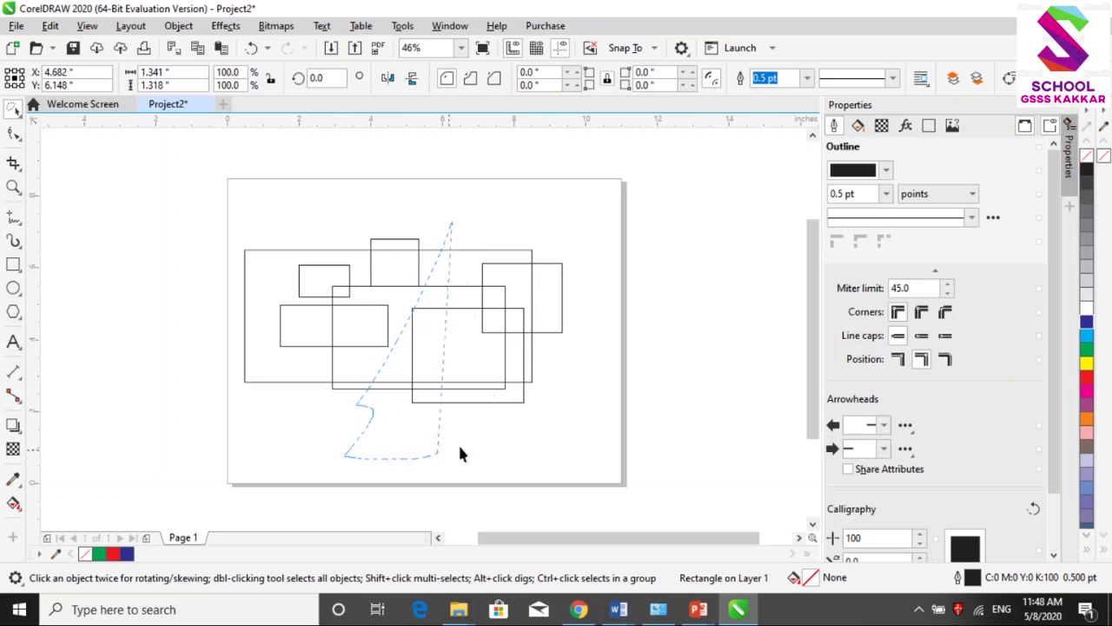
pyautogui.moveTo(655, 330); pyautogui.dragTo(608, 239)
pyautogui.moveTo(377, 195)
pyautogui.mouseDown()
pyautogui.moveTo(368, 320)
pyautogui.moveTo(497, 362)
pyautogui.moveTo(496, 386)
pyautogui.moveTo(599, 372)
pyautogui.moveTo(615, 193)
pyautogui.mouseUp()
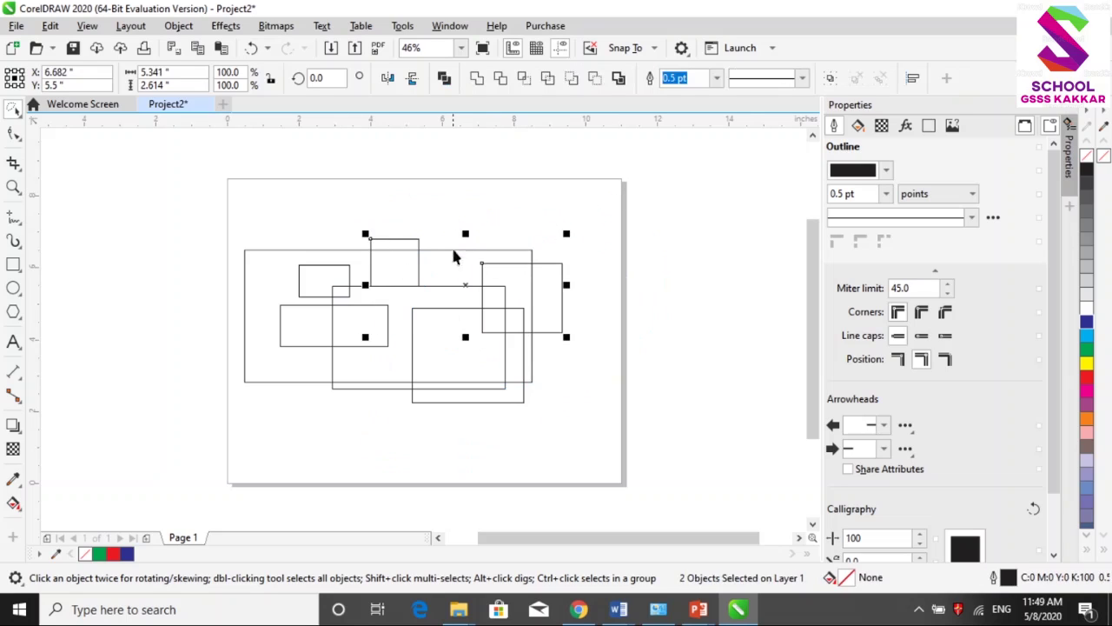
pyautogui.moveTo(472, 283); pyautogui.dragTo(541, 215)
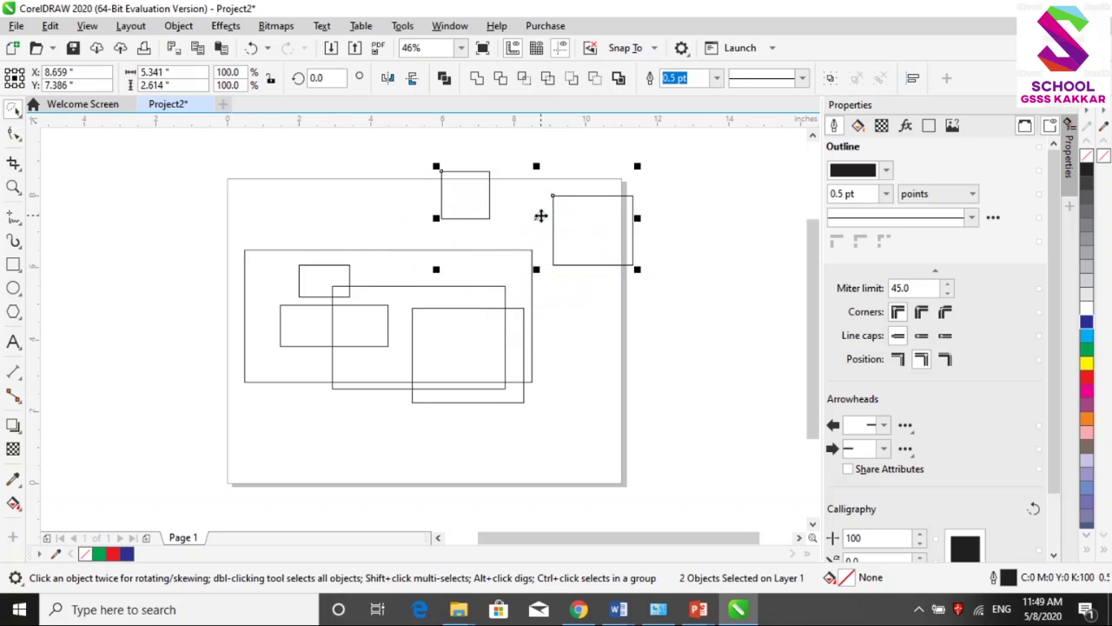
pyautogui.click(1087, 336)
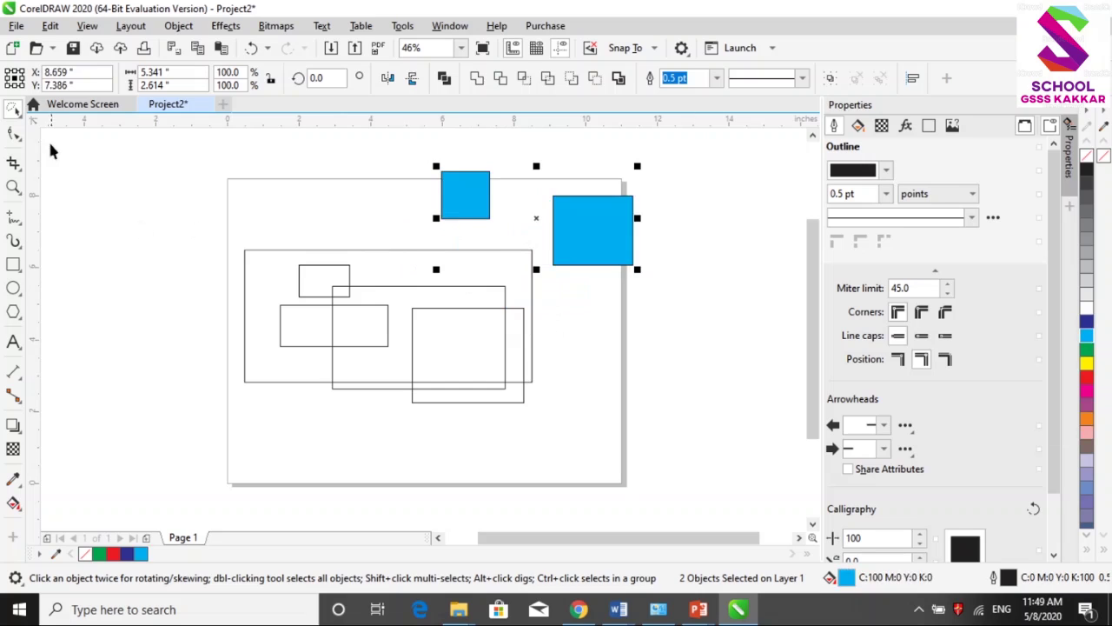
# Undo the cyan fill, the moves and the six smaller rectangles until only the original large rectangle remains
pyautogui.click(22, 121)
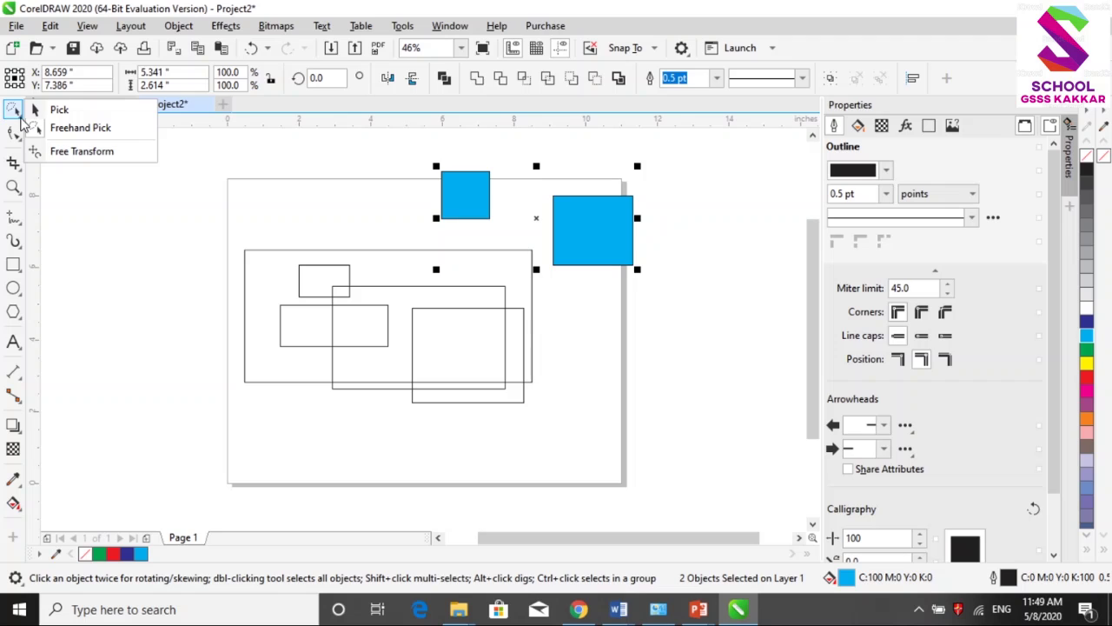
pyautogui.click(594, 351)
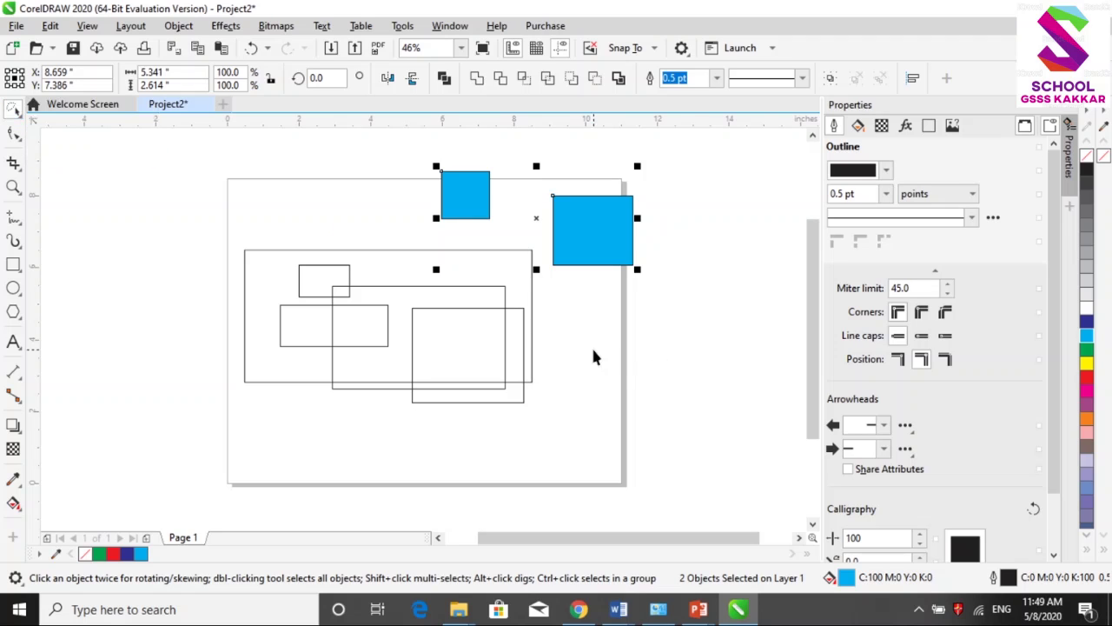
pyautogui.hotkey('ctrl', 'z')
pyautogui.hotkey('ctrl', 'z')
pyautogui.hotkey('ctrl', 'z')
pyautogui.hotkey('ctrl', 'z')
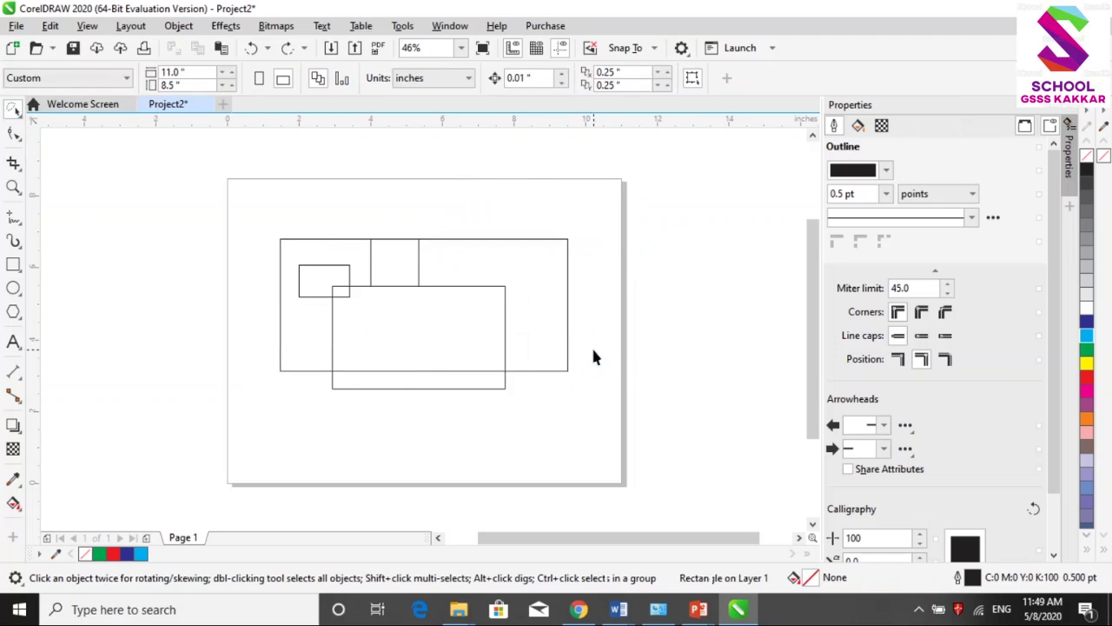
pyautogui.hotkey('ctrl', 'z')
pyautogui.hotkey('ctrl', 'z')
pyautogui.hotkey('ctrl', 'z')
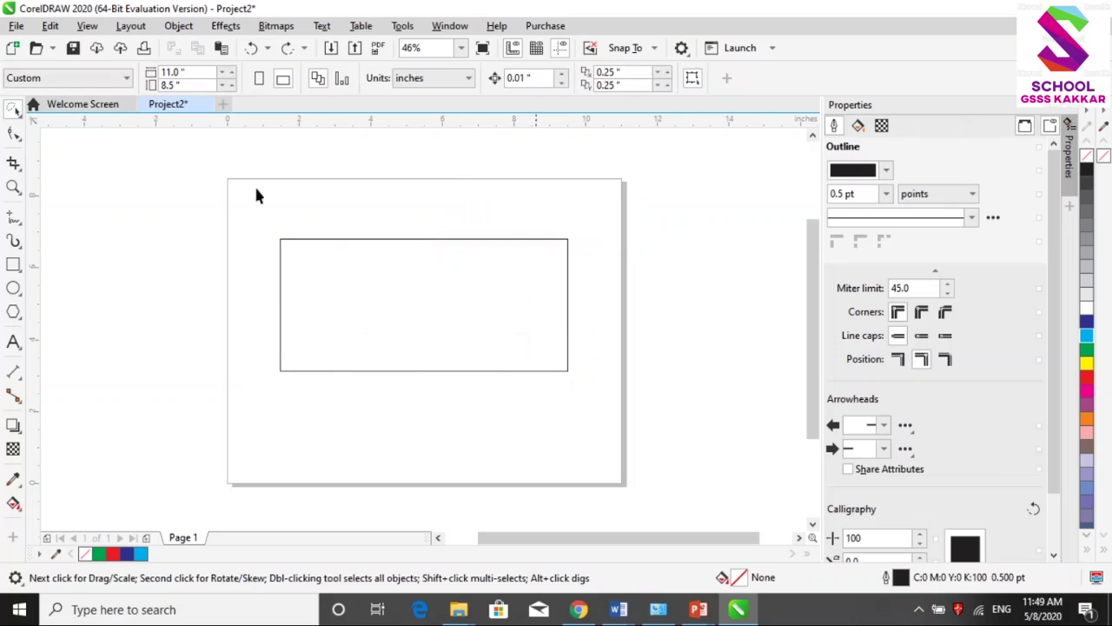
# Try the Free Transform tool without a selection, and select the large rectangle with the Pick tool
pyautogui.click(19, 114)
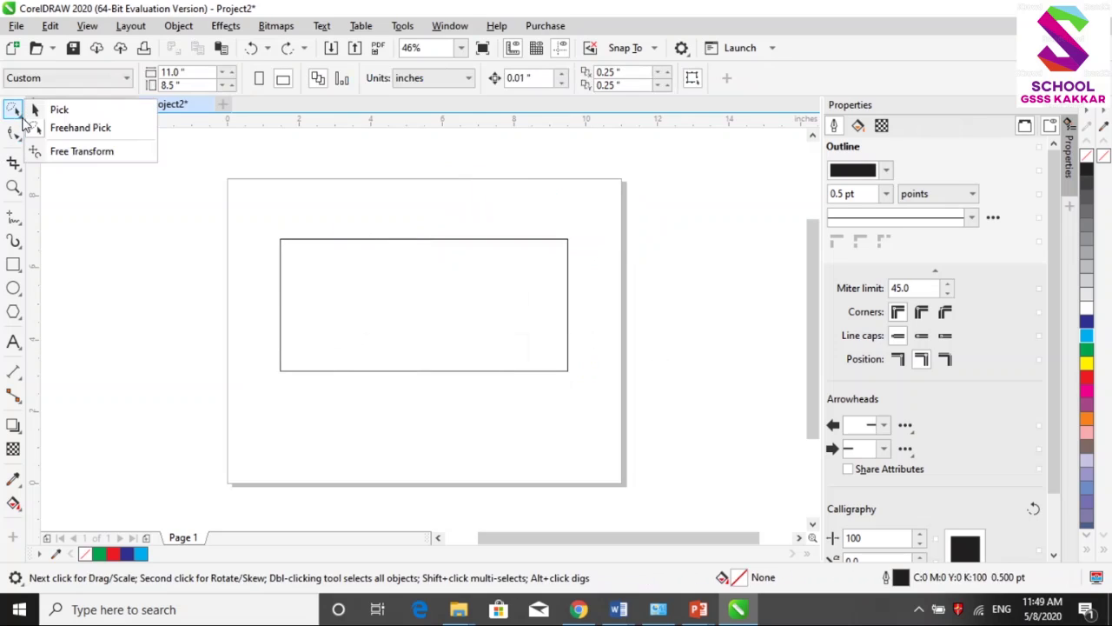
pyautogui.click(69, 160)
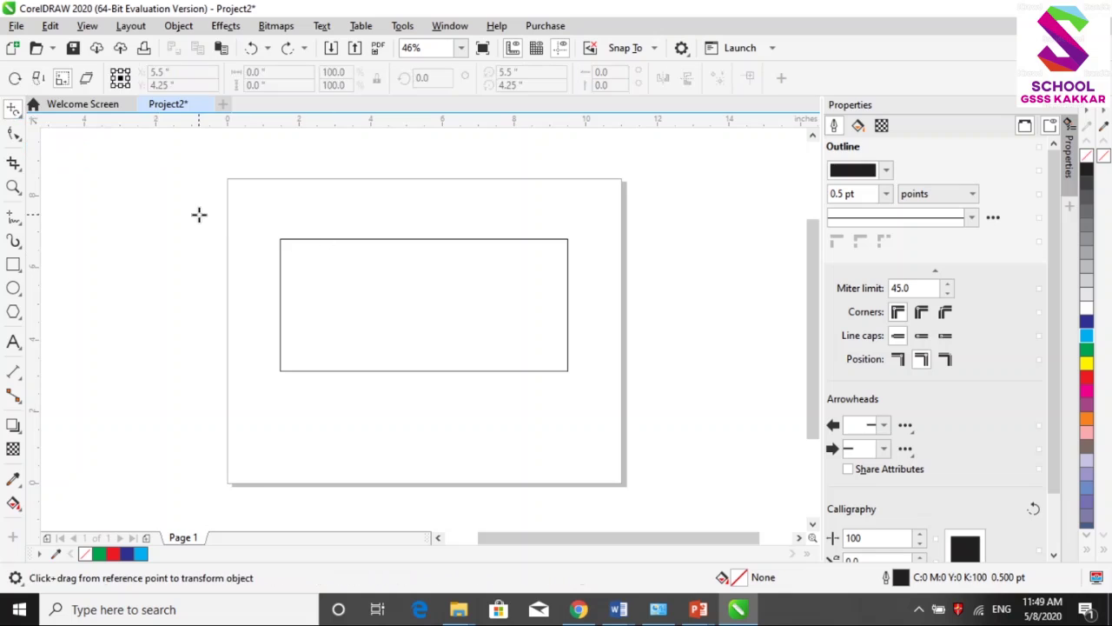
pyautogui.click(17, 113)
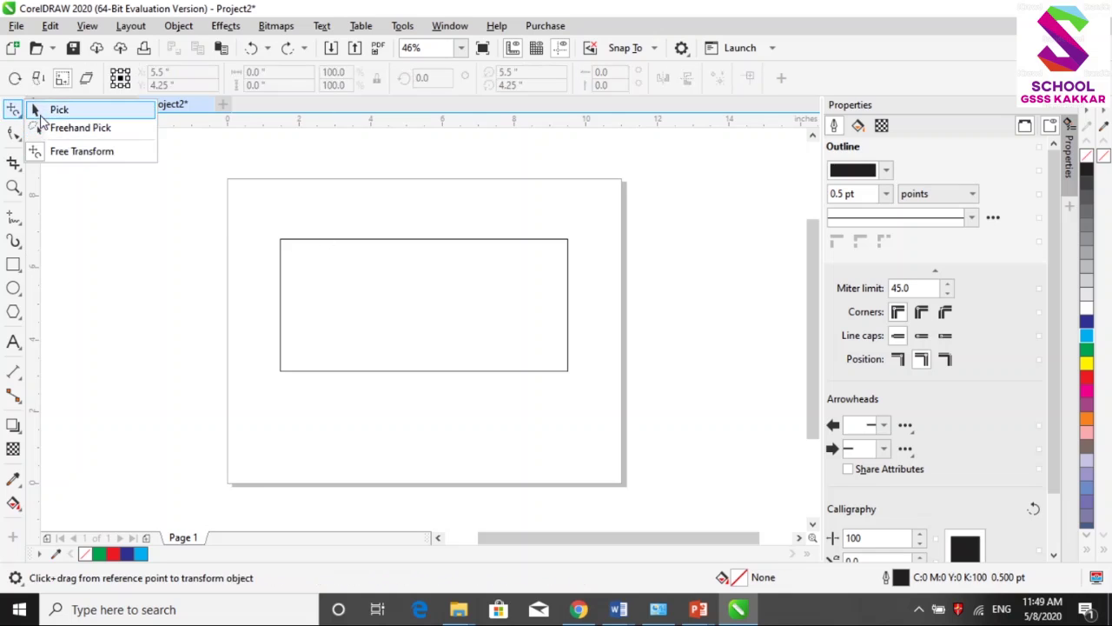
pyautogui.click(39, 111)
pyautogui.click(280, 242)
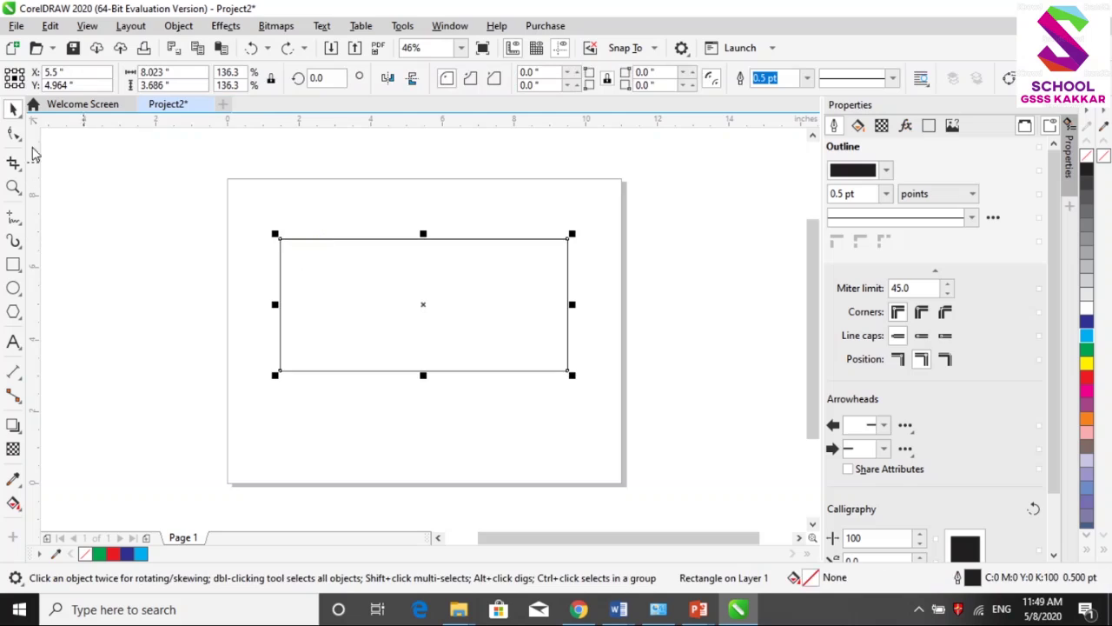
# Scale the rectangle from its left edge with Free Transform, first to about 23.3 inches wide and finally to about 5.4 by 3.0 inches
pyautogui.click(20, 121)
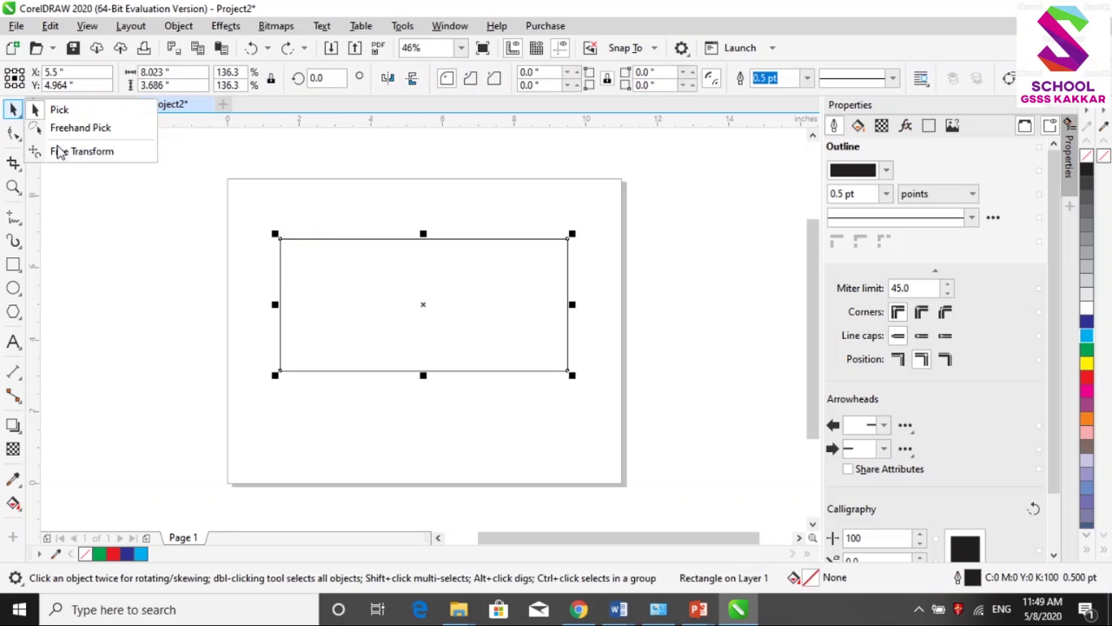
pyautogui.click(65, 152)
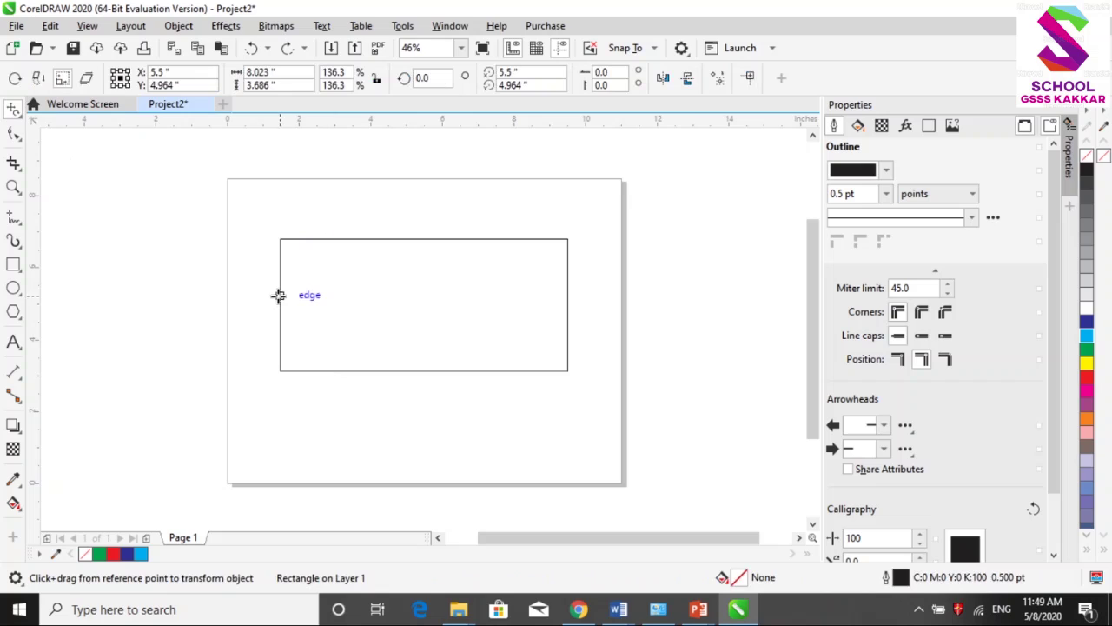
pyautogui.moveTo(282, 297); pyautogui.dragTo(420, 310)
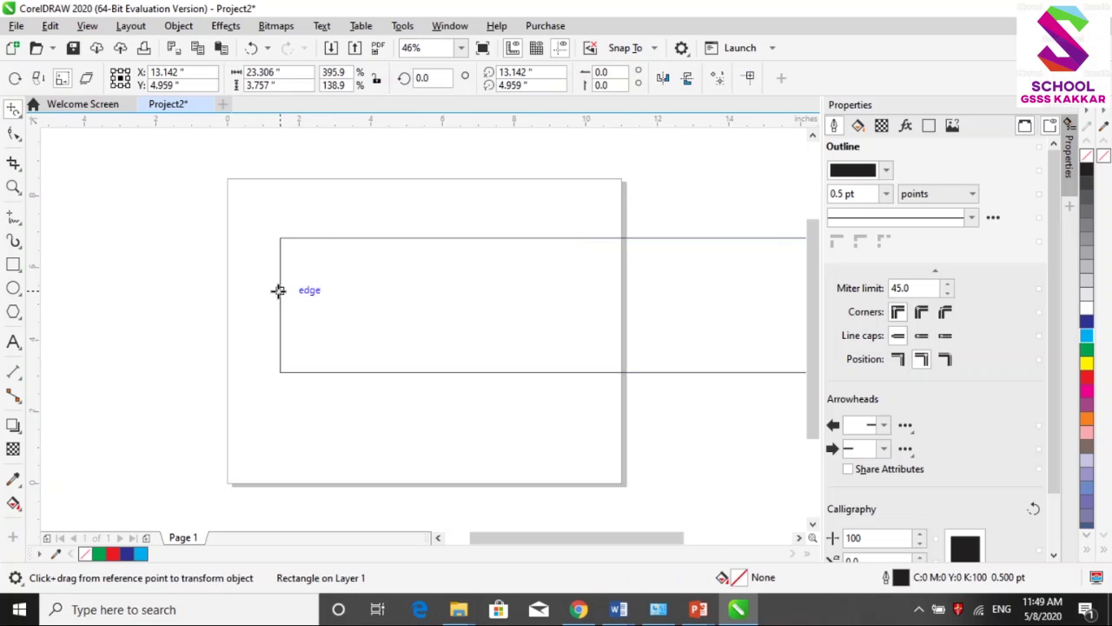
pyautogui.moveTo(278, 292); pyautogui.dragTo(247, 300)
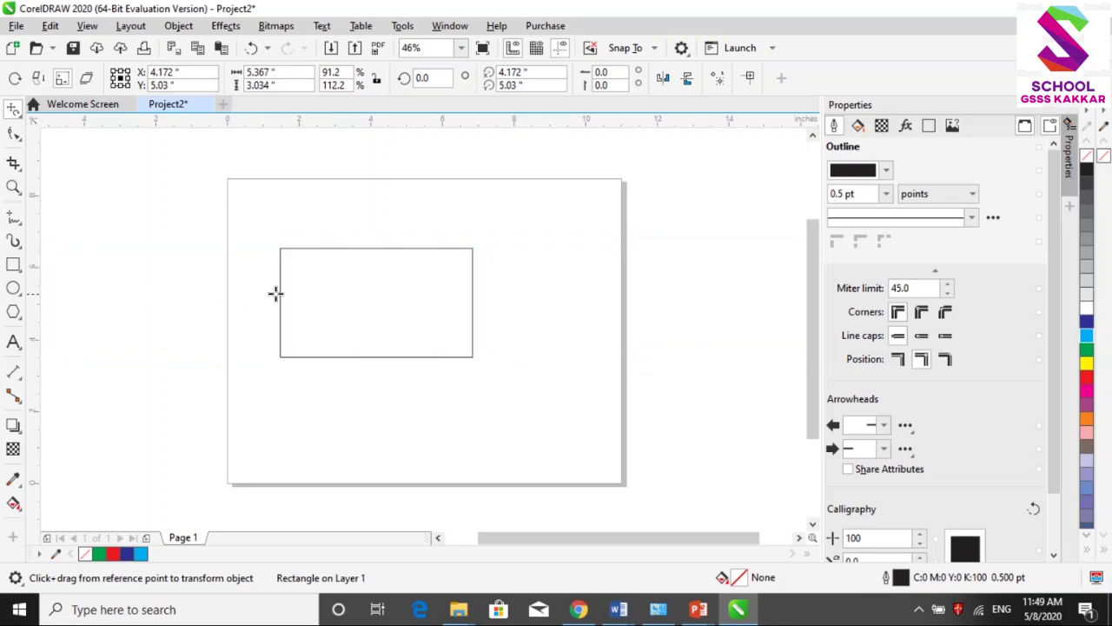
# Rescale the rectangle several times with Free Transform from its upper edge and interior, ending at about 8.2 by 4.4 inches
pyautogui.moveTo(366, 246); pyautogui.dragTo(362, 318)
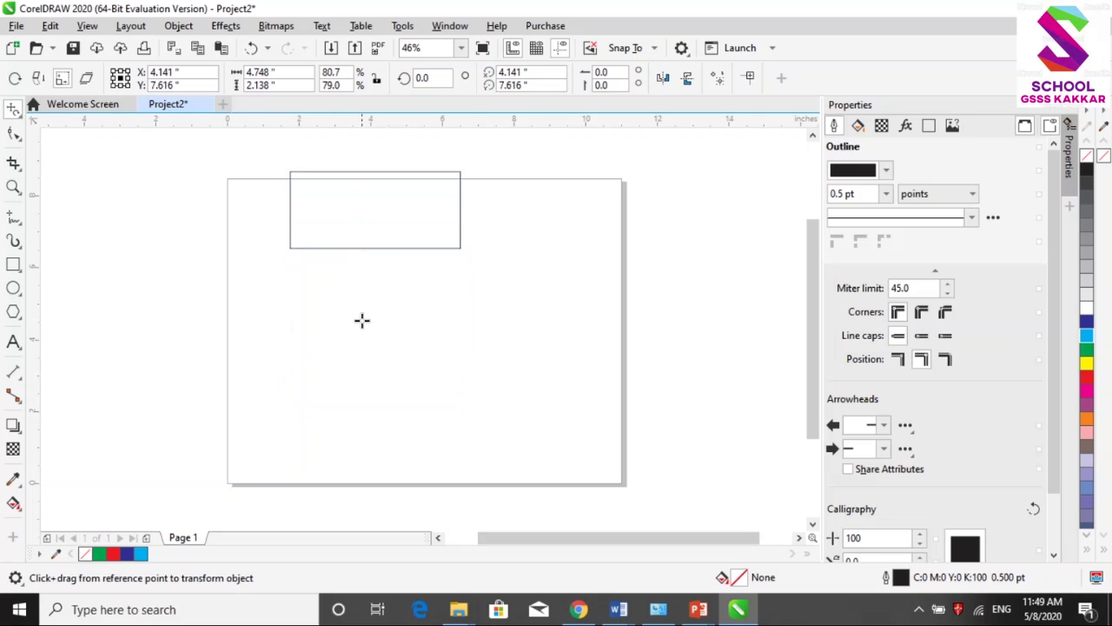
pyautogui.moveTo(374, 172); pyautogui.dragTo(356, 154)
pyautogui.moveTo(367, 194); pyautogui.dragTo(481, 226)
pyautogui.moveTo(412, 218); pyautogui.dragTo(409, 322)
pyautogui.moveTo(397, 206); pyautogui.dragTo(398, 143)
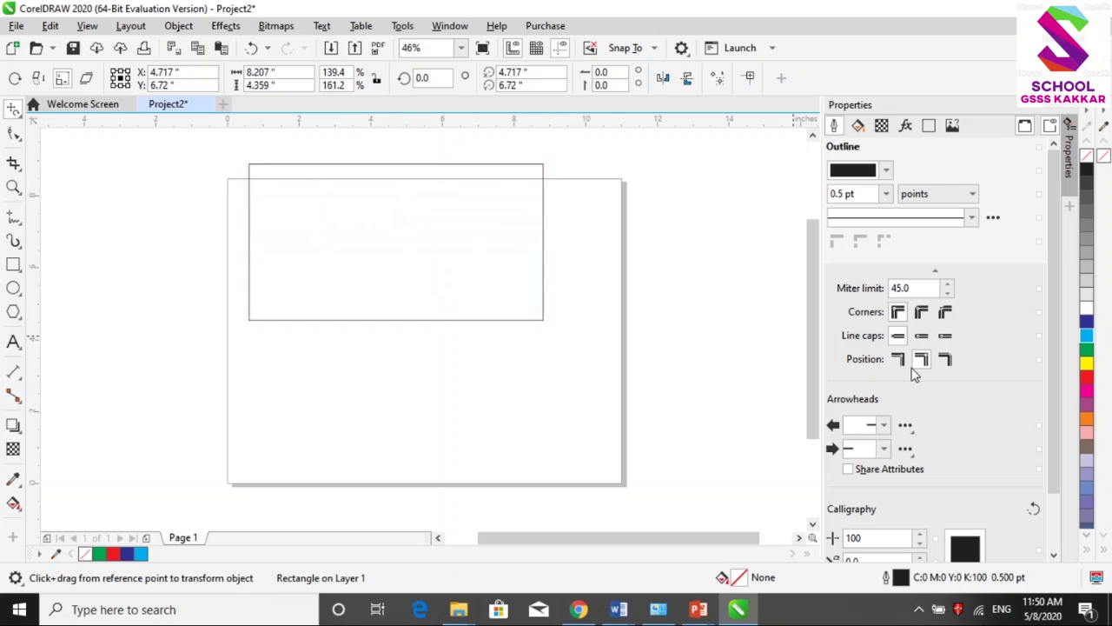
# Fill the rectangle with yellow and free-scale it to about 15.6 by 16.7 inches
pyautogui.click(1086, 365)
pyautogui.moveTo(378, 173); pyautogui.dragTo(566, 253)
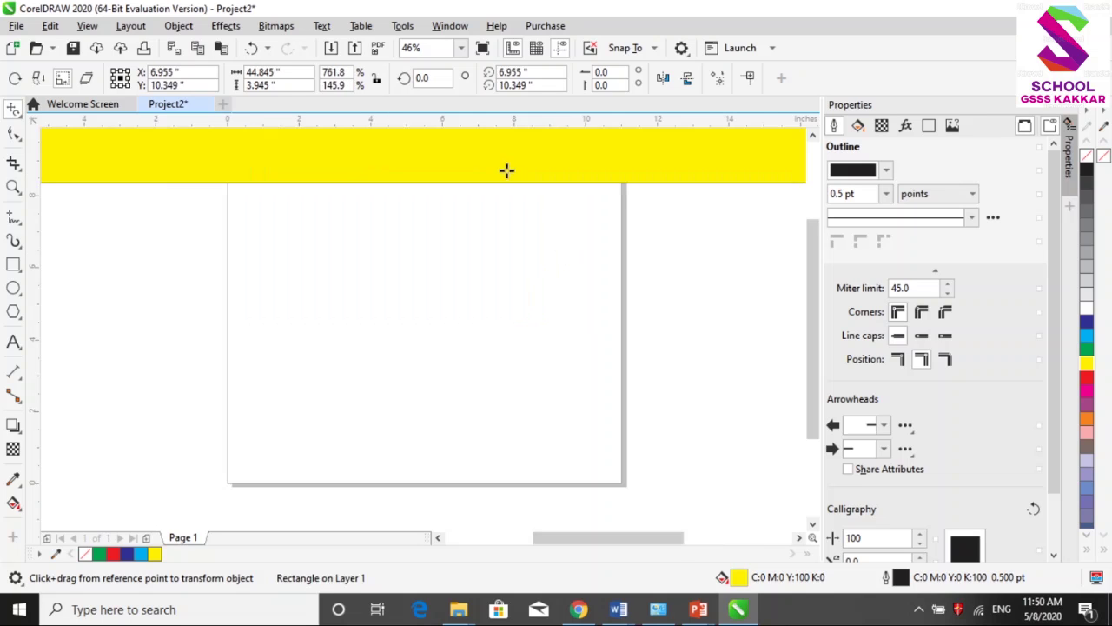
pyautogui.click(444, 381)
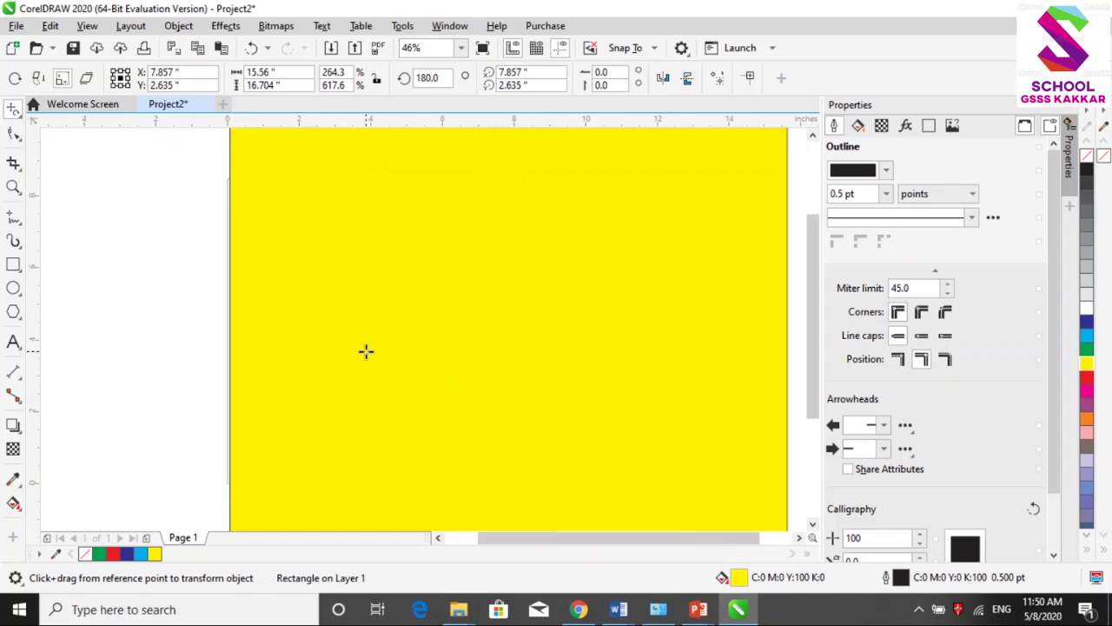
# Undo the yellow fill and the latest free scalings until the rectangle is about 5.4 by 3.0 inches
pyautogui.hotkey('ctrl', 'z')
pyautogui.hotkey('ctrl', 'z')
pyautogui.hotkey('ctrl', 'z')
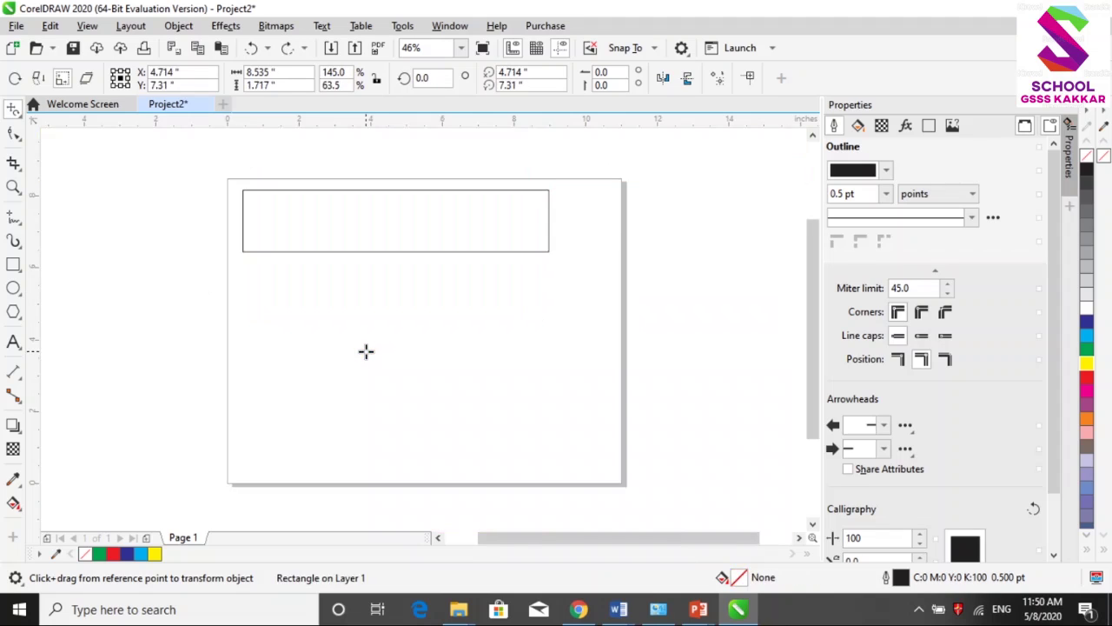
pyautogui.hotkey('ctrl', 'z')
pyautogui.hotkey('ctrl', 'z')
pyautogui.hotkey('ctrl', 'z')
pyautogui.hotkey('ctrl', 'z')
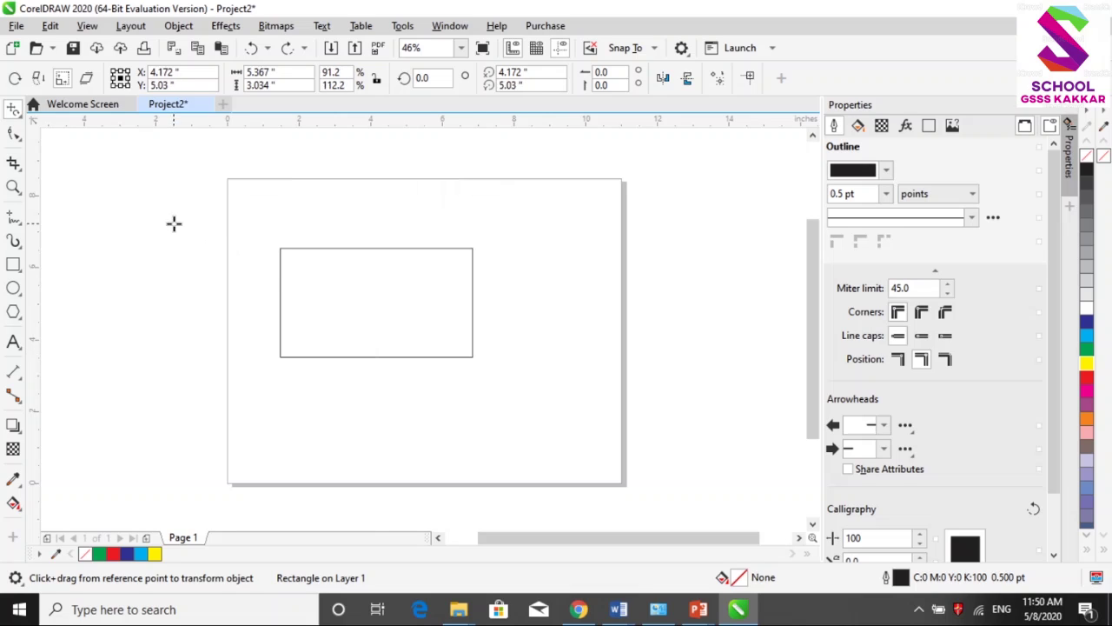
# Return to the Pick tool with the rectangle selected, and activate the Shape tool to edit its corner nodes
pyautogui.click(24, 117)
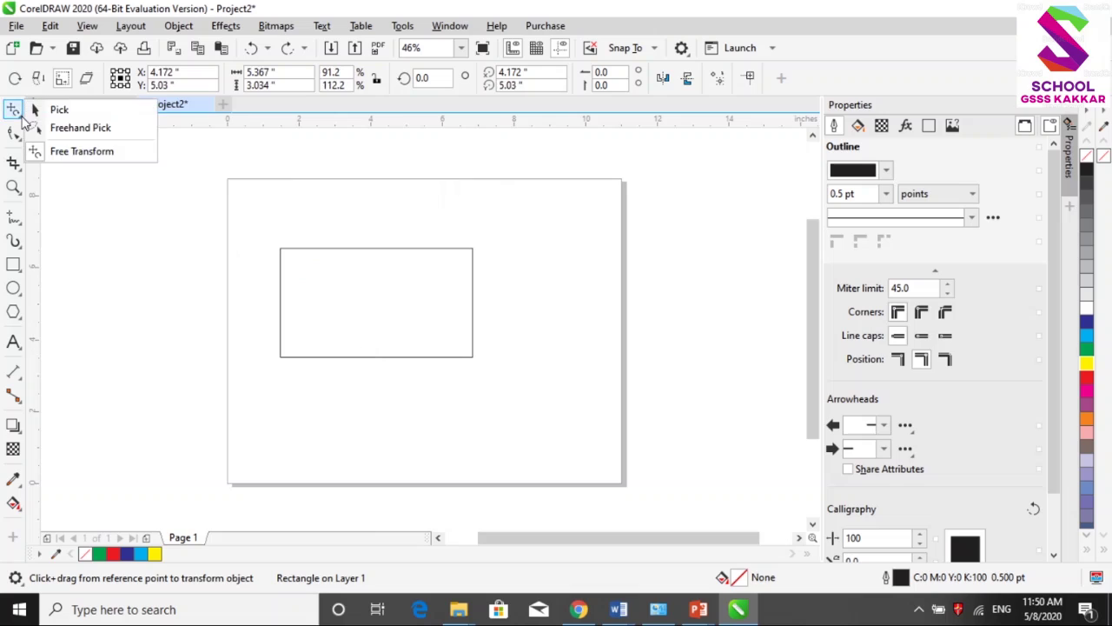
pyautogui.click(50, 112)
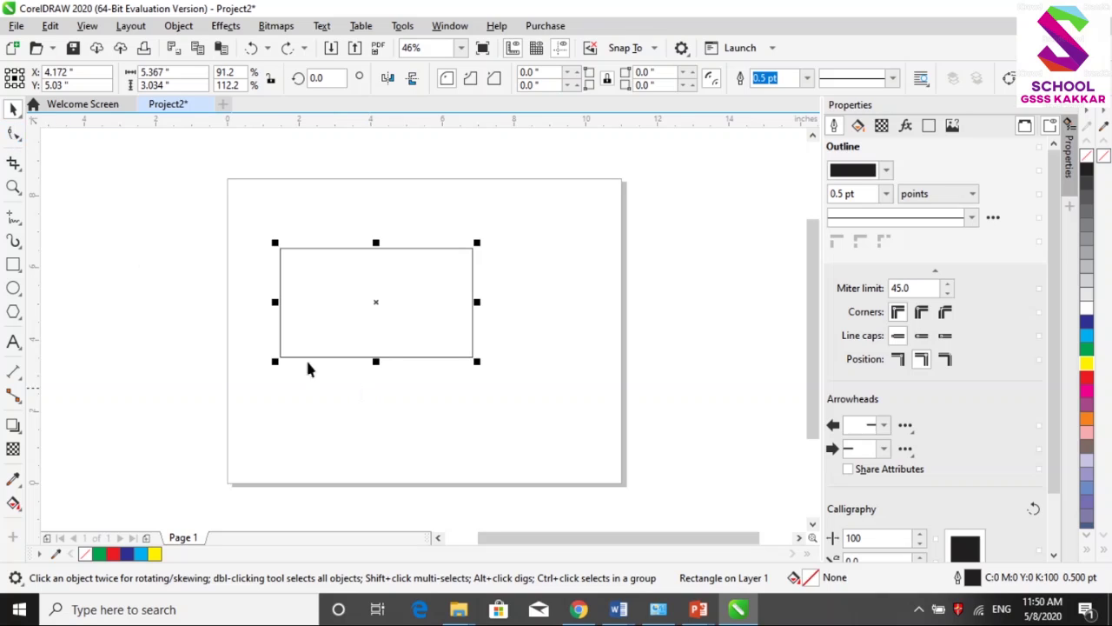
pyautogui.click(17, 137)
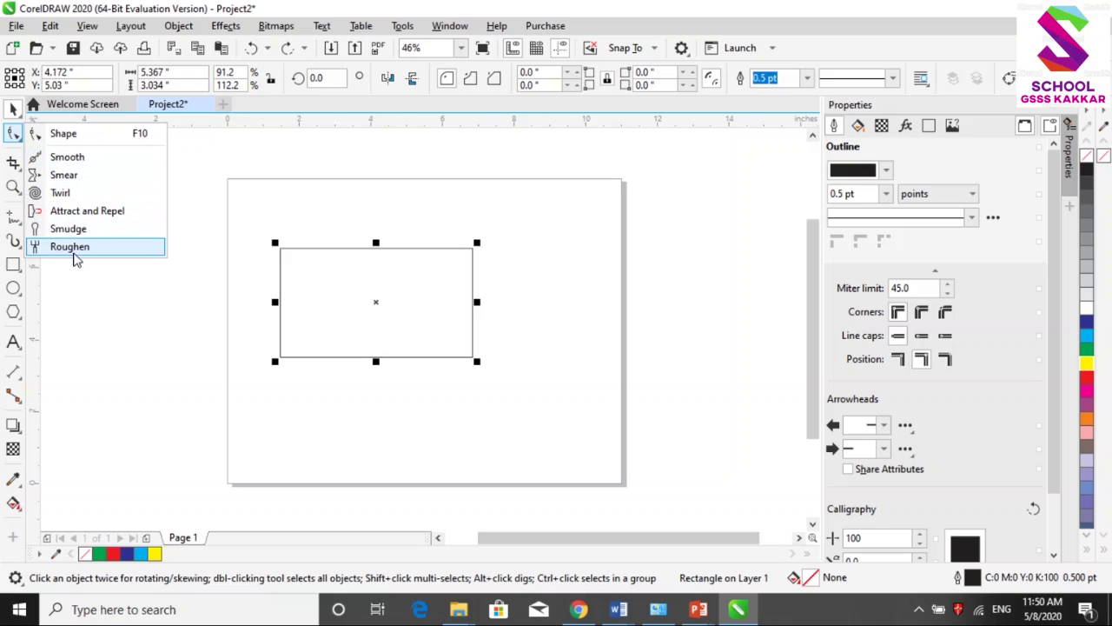
pyautogui.click(14, 111)
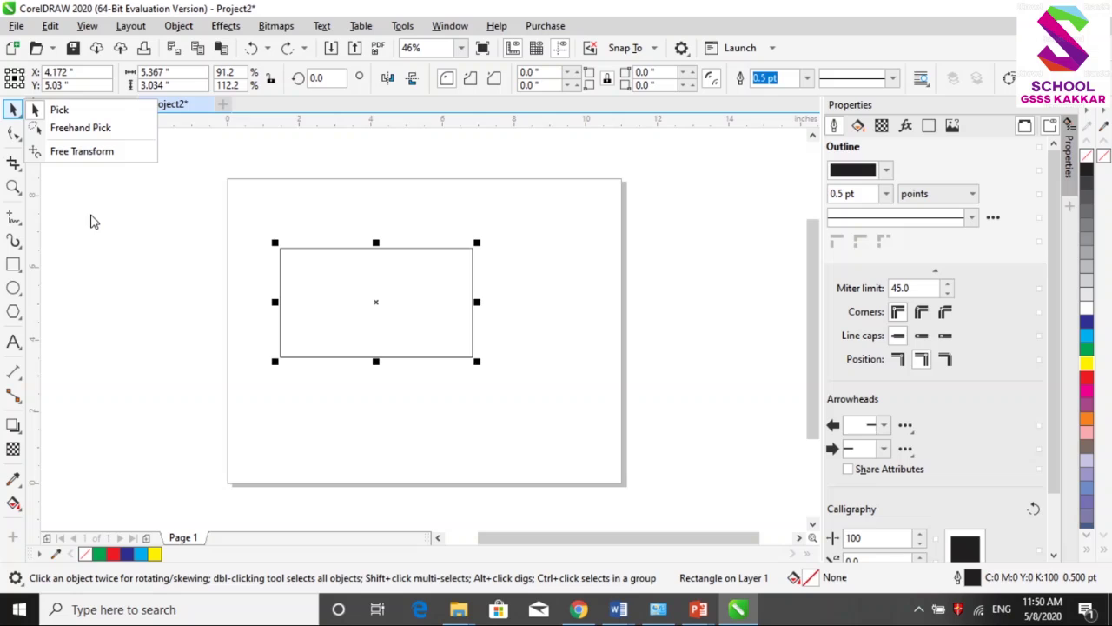
pyautogui.click(15, 139)
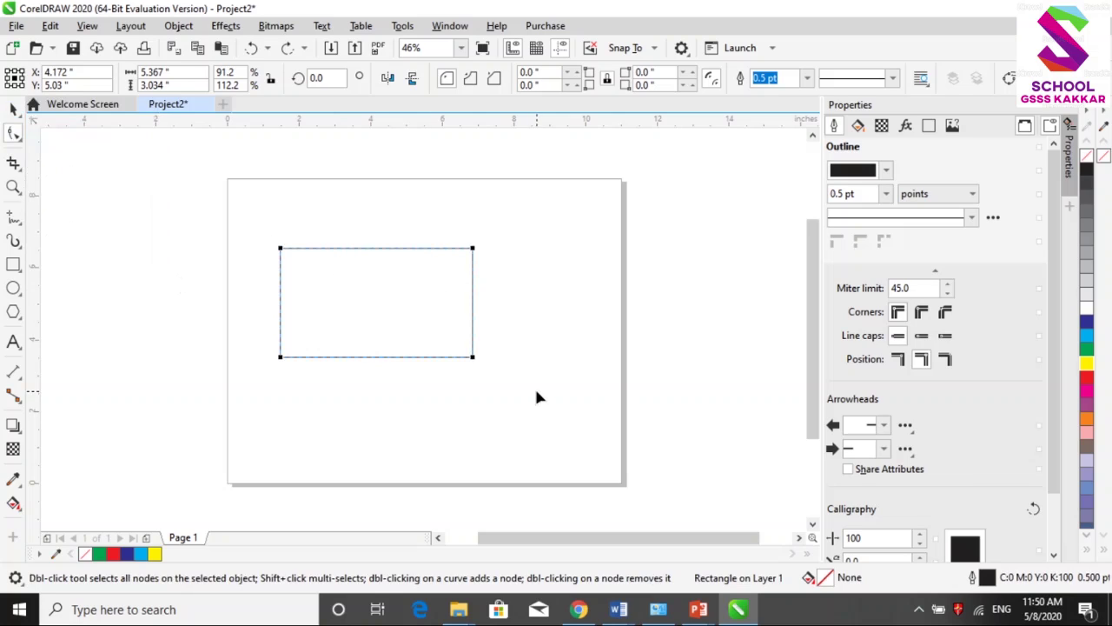
# Round the rectangle's upper-left and lower-right corners to about 1.5 inches, and try rounding the other two corners with the Shape tool
pyautogui.click(281, 250)
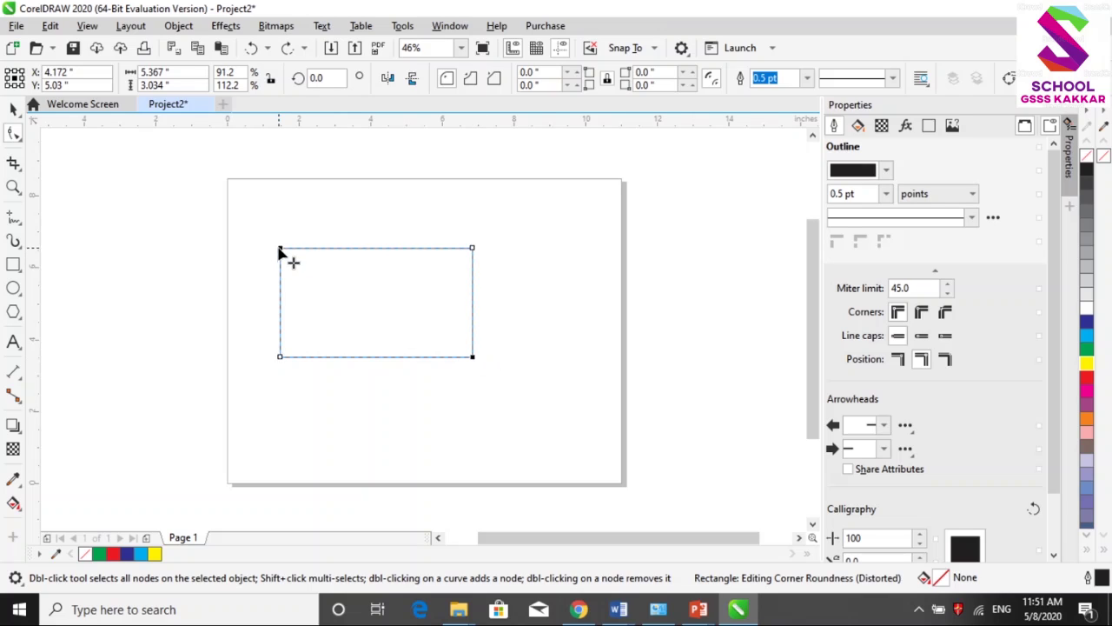
pyautogui.moveTo(280, 250); pyautogui.dragTo(379, 300)
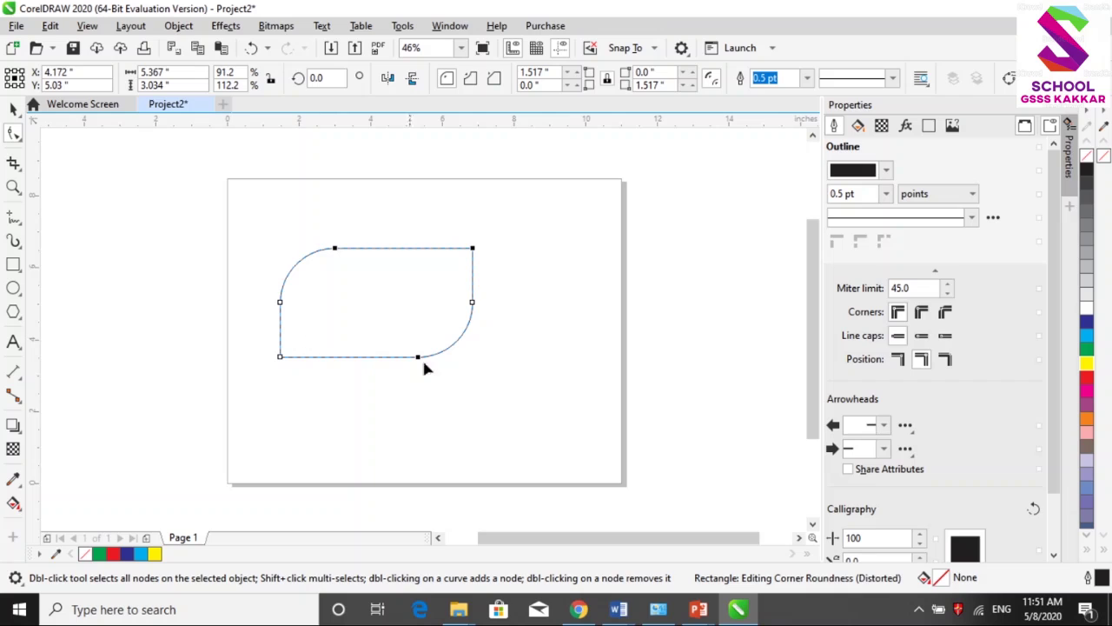
pyautogui.moveTo(473, 302); pyautogui.dragTo(416, 290)
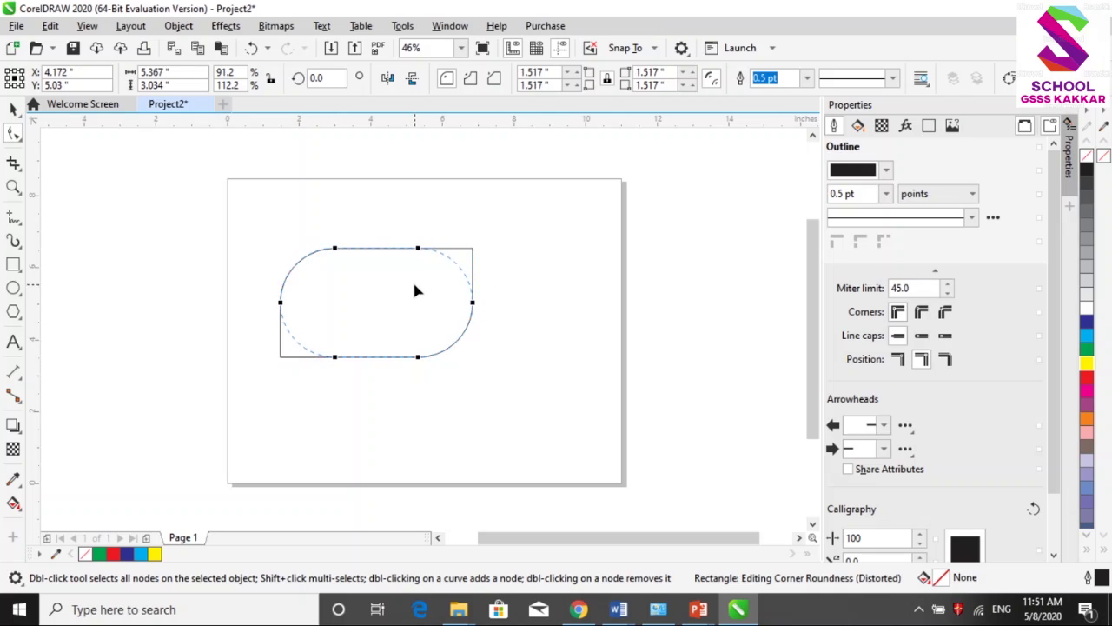
pyautogui.moveTo(334, 249)
pyautogui.mouseDown()
pyautogui.moveTo(352, 257)
pyautogui.moveTo(337, 249)
pyautogui.mouseUp()
pyautogui.click(418, 359)
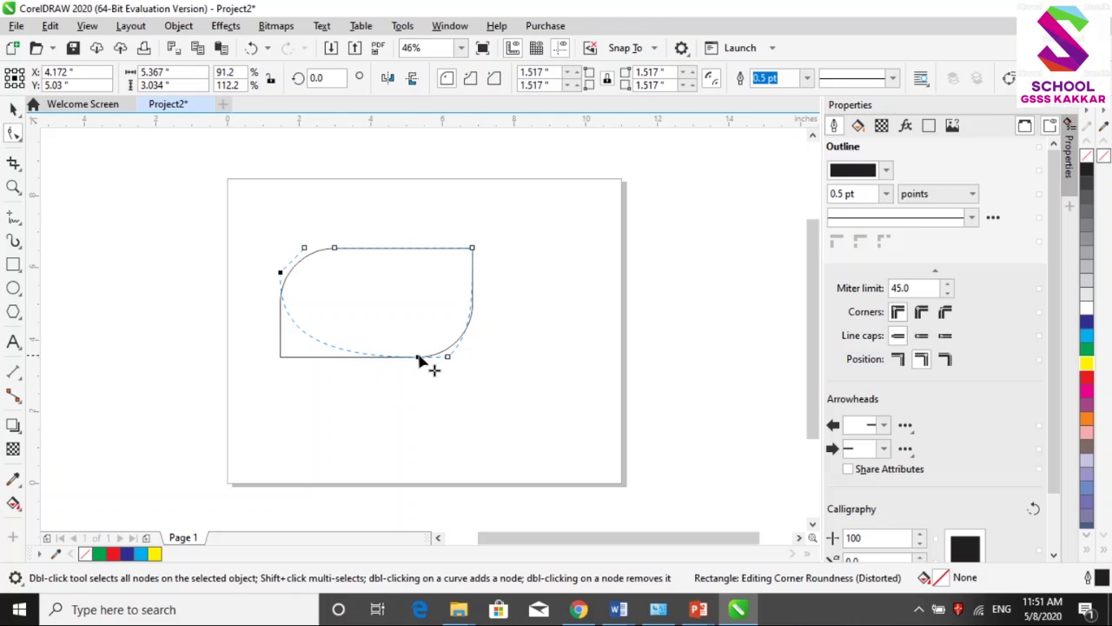
# Undo the corner rounding and the remaining free scalings of the rectangle
pyautogui.hotkey('ctrl', 'z')
pyautogui.hotkey('ctrl', 'z')
pyautogui.hotkey('ctrl', 'z')
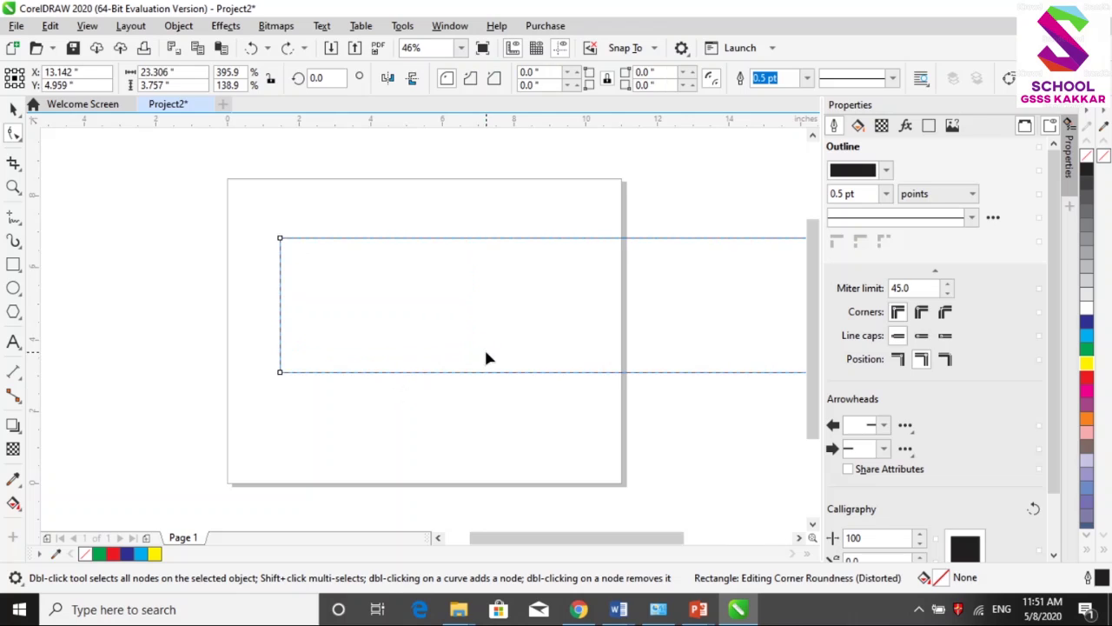
pyautogui.hotkey('ctrl', 'z')
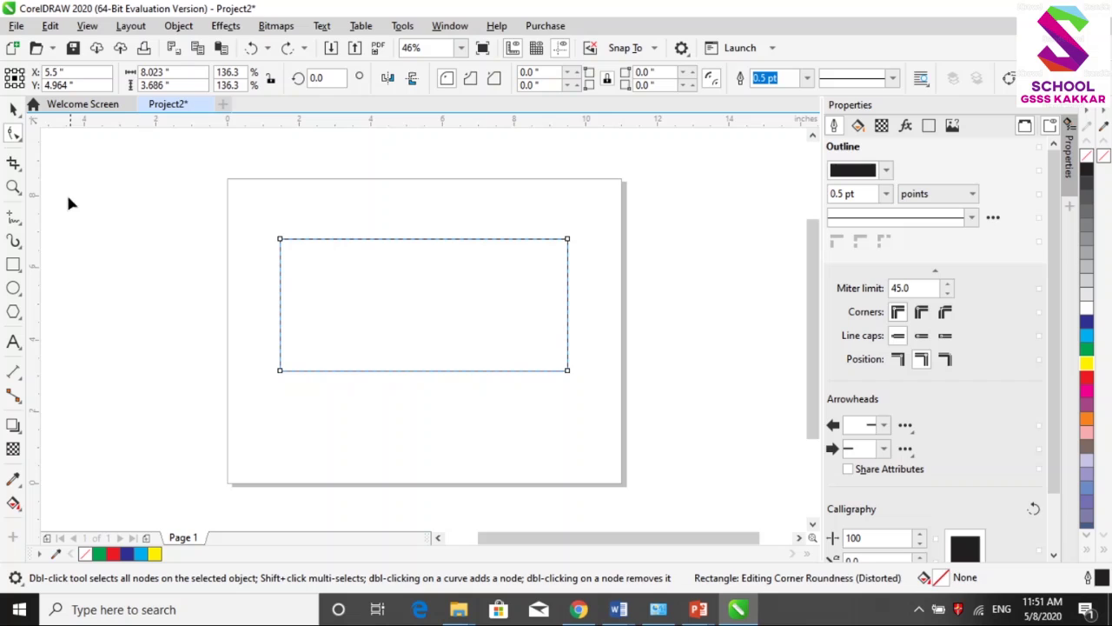
# Round the rectangle's upper-left and lower-right corners to about 1.84 inches with the Shape tool
pyautogui.click(19, 144)
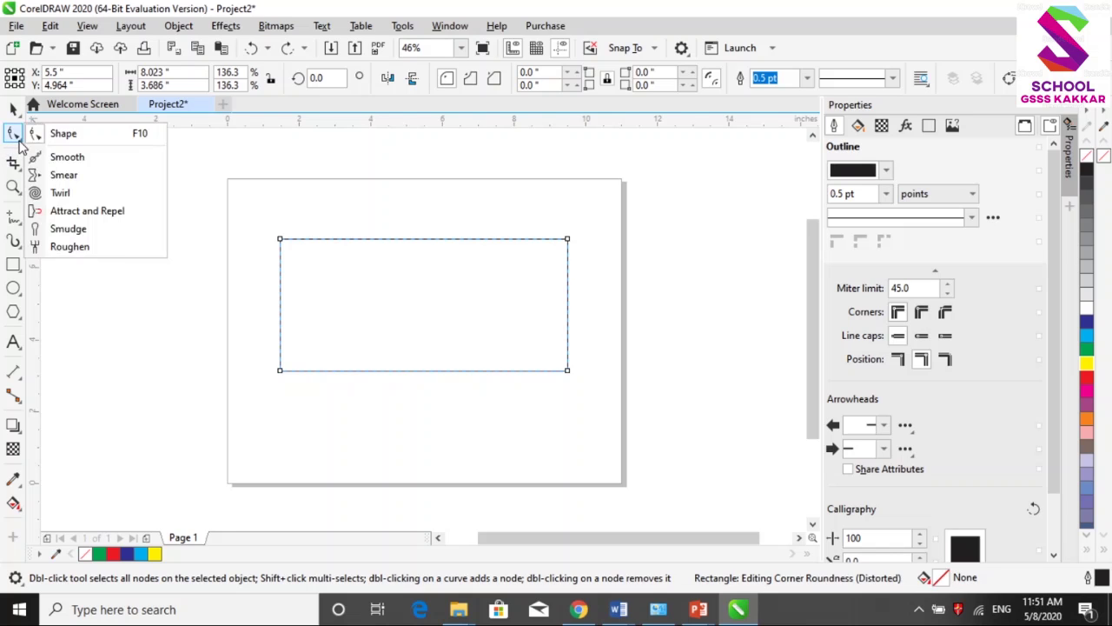
pyautogui.click(279, 243)
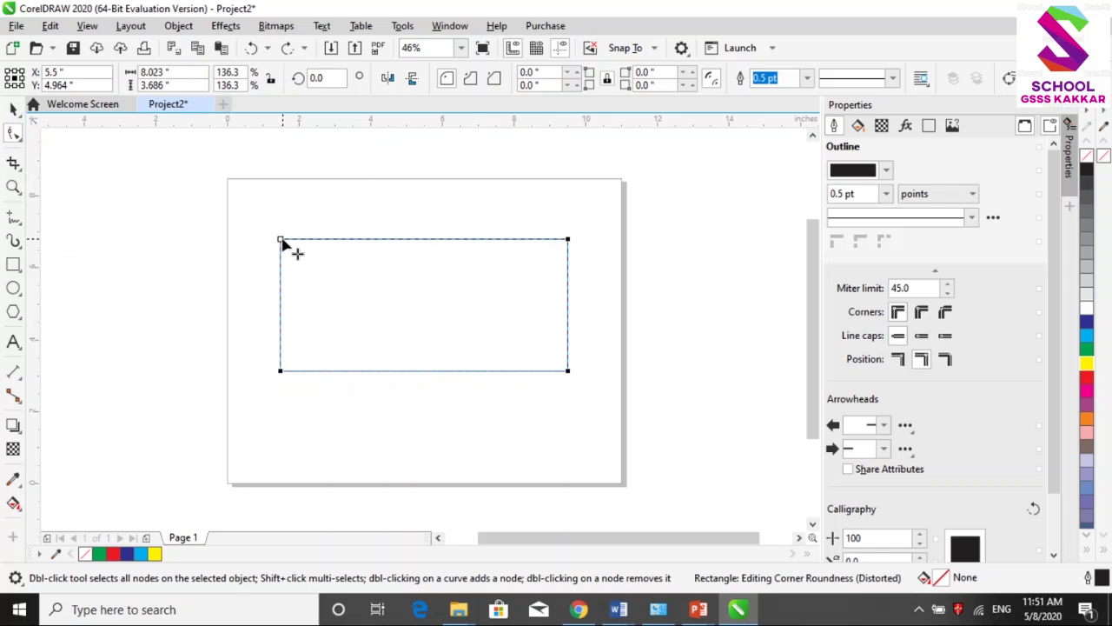
pyautogui.click(566, 371)
pyautogui.click(280, 239)
pyautogui.moveTo(284, 244); pyautogui.dragTo(429, 347)
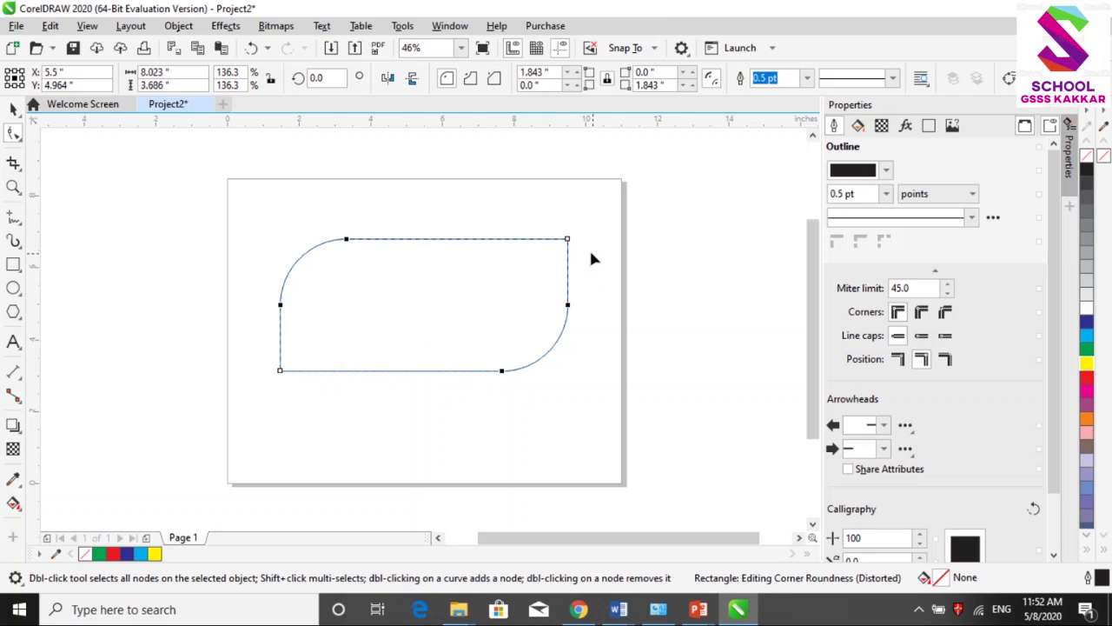
# Crop the rounded rectangle with the Crop tool to a 3.5 by 3.75 inch area over its upper-right end
pyautogui.click(14, 165)
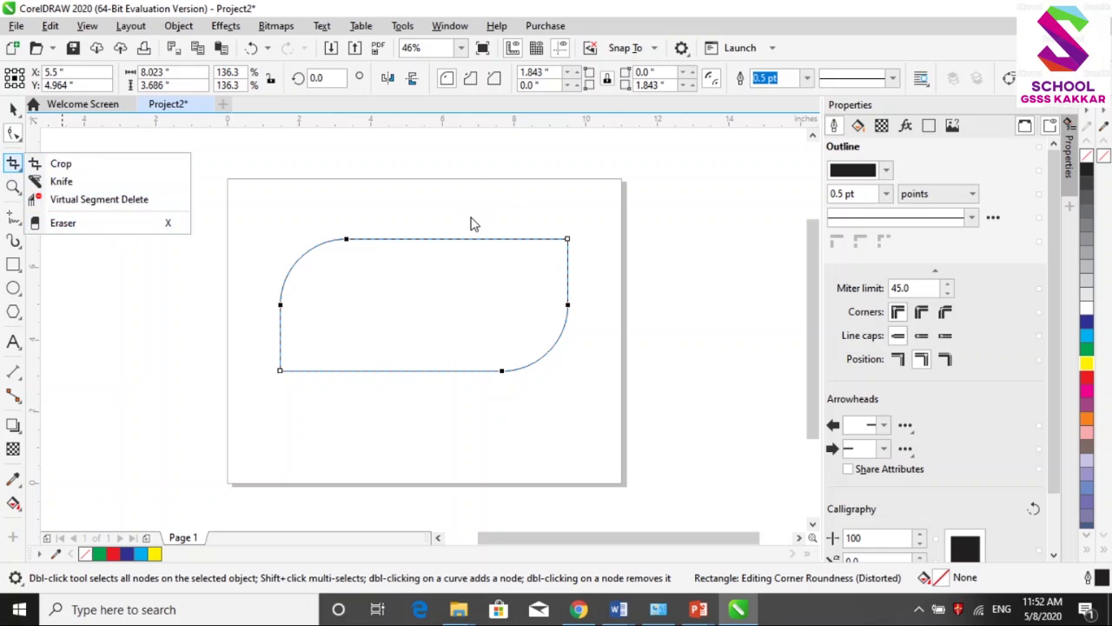
pyautogui.click(57, 162)
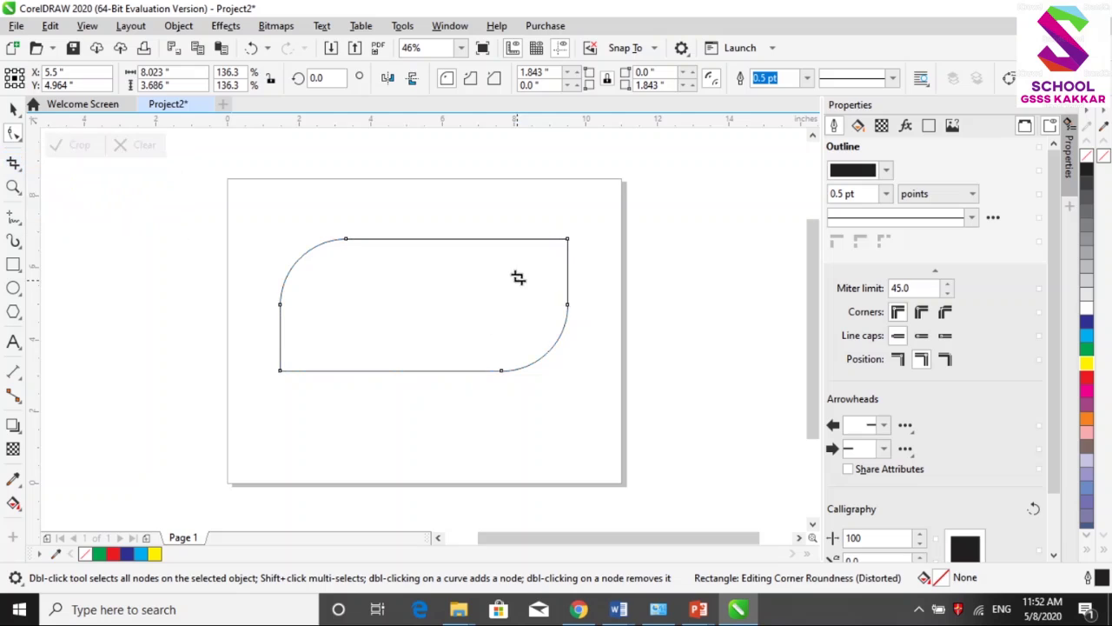
pyautogui.moveTo(496, 217); pyautogui.dragTo(623, 352)
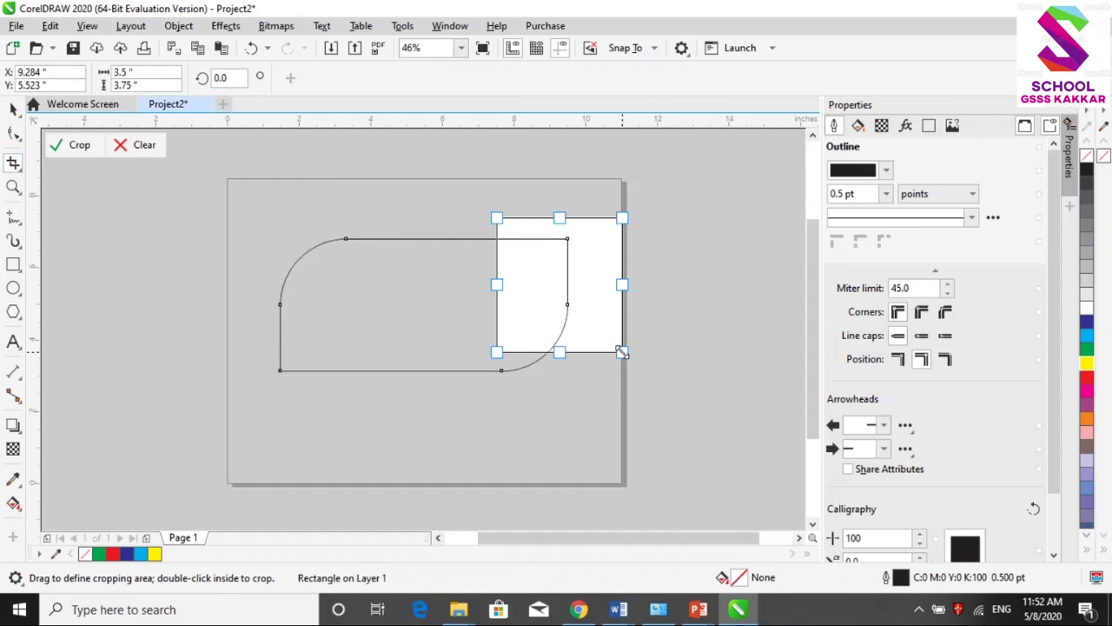
pyautogui.press('Return')
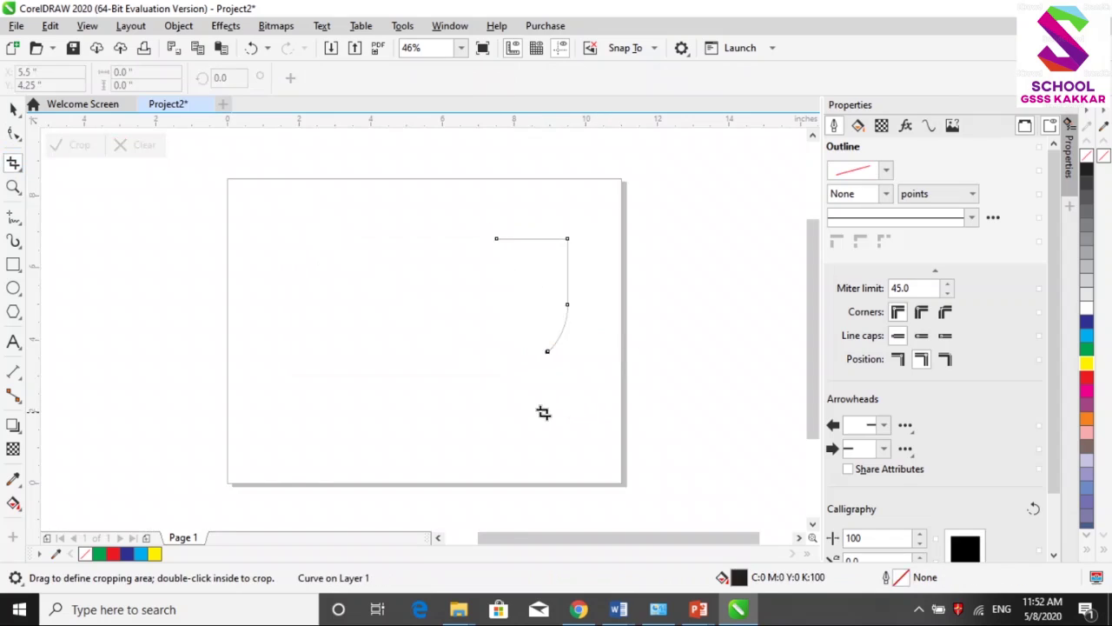
# Examine the cropped curve at several magnifications by zooming in and out with the Zoom tool
pyautogui.click(19, 169)
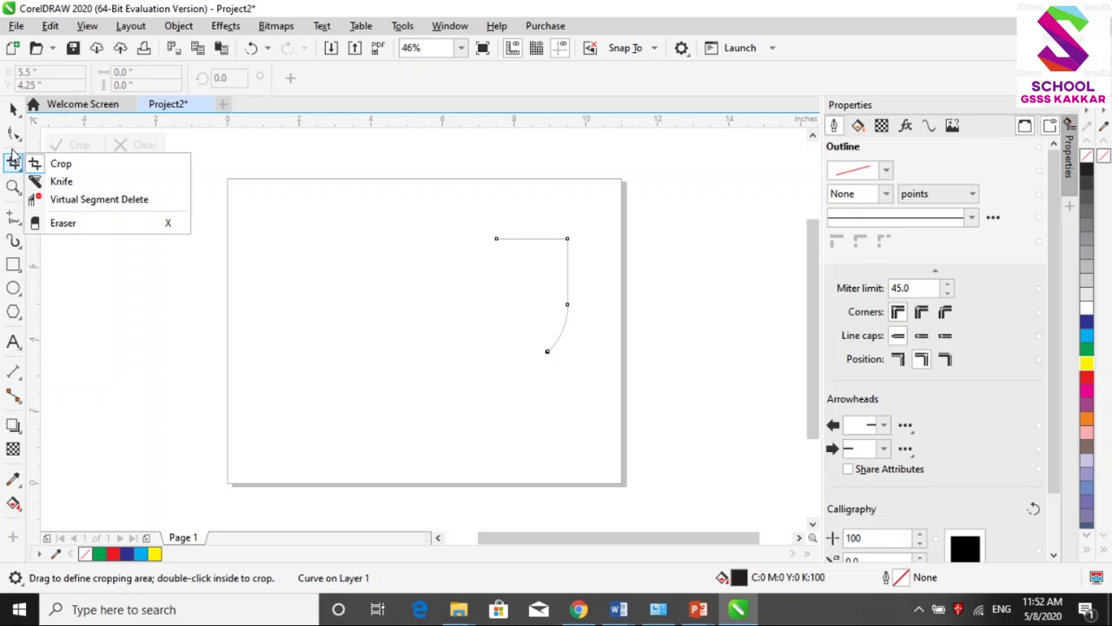
pyautogui.moveTo(12, 187)
pyautogui.click(13, 187)
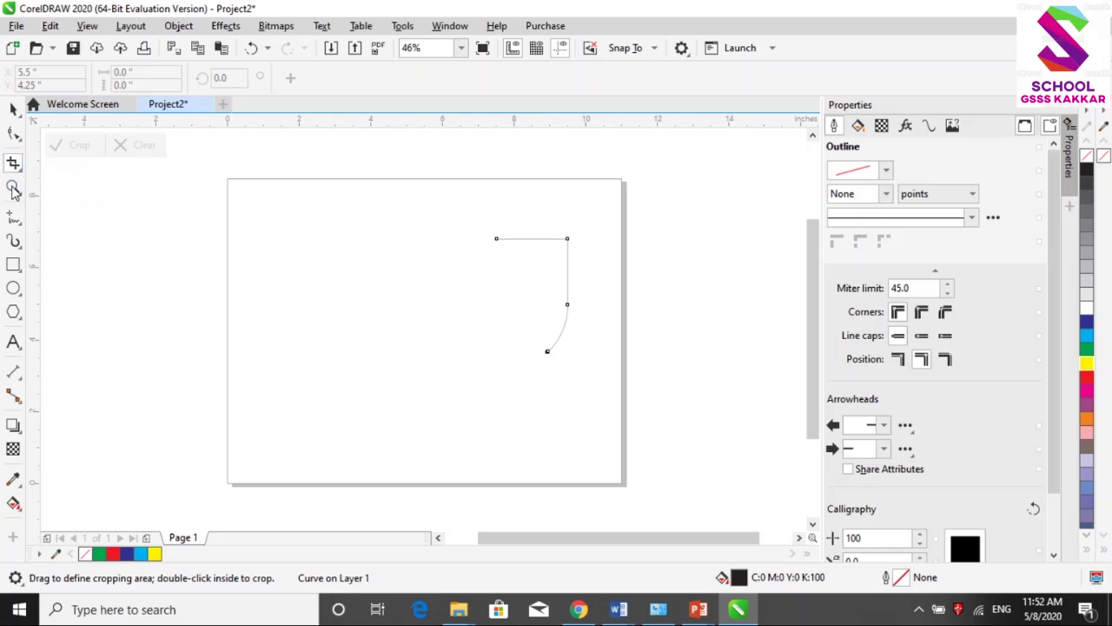
pyautogui.click(510, 291)
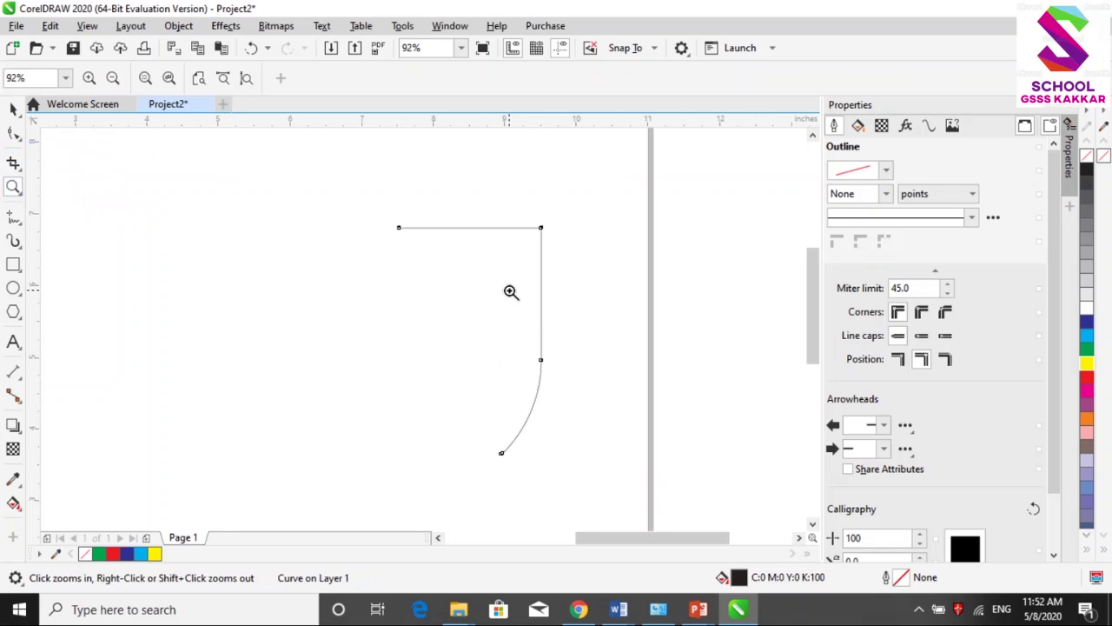
pyautogui.click(510, 292)
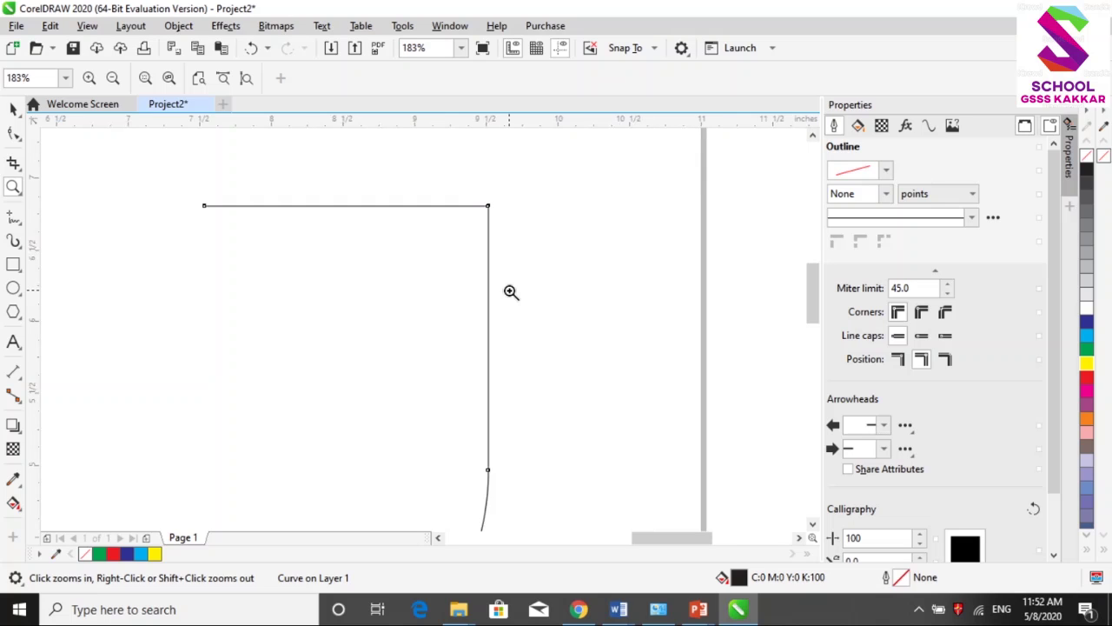
pyautogui.press('F3')
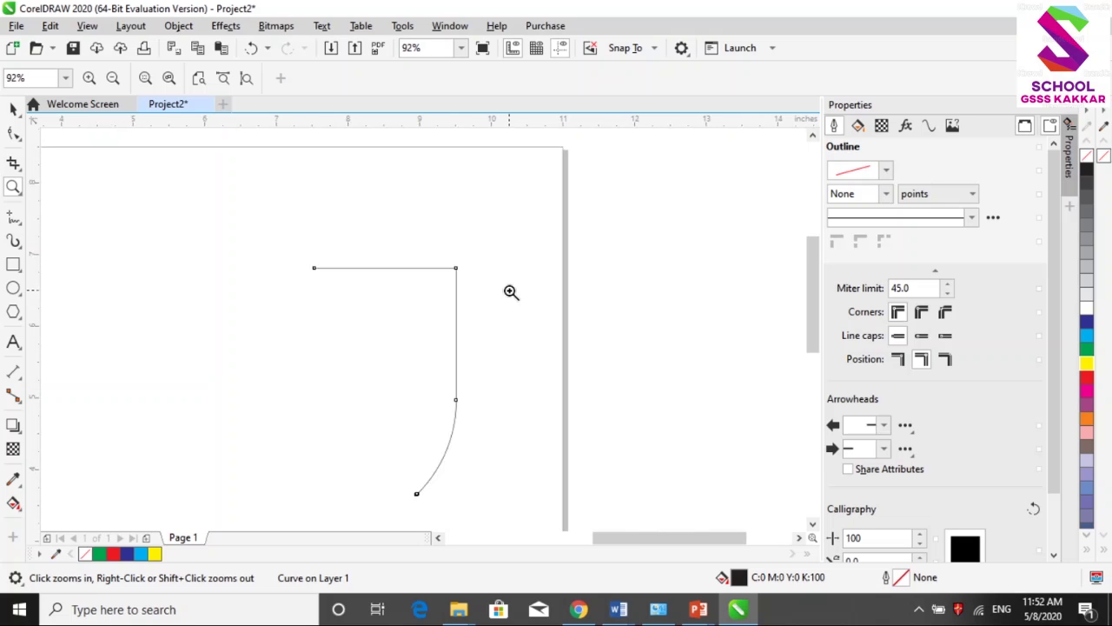
pyautogui.click(510, 291)
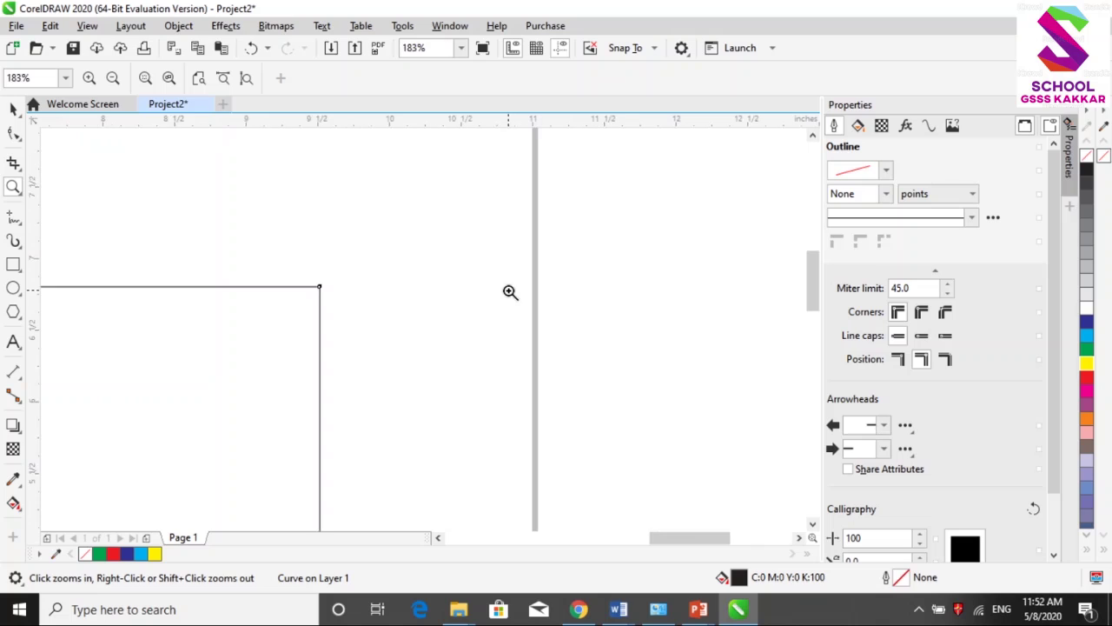
pyautogui.press('F3')
pyautogui.press('F3')
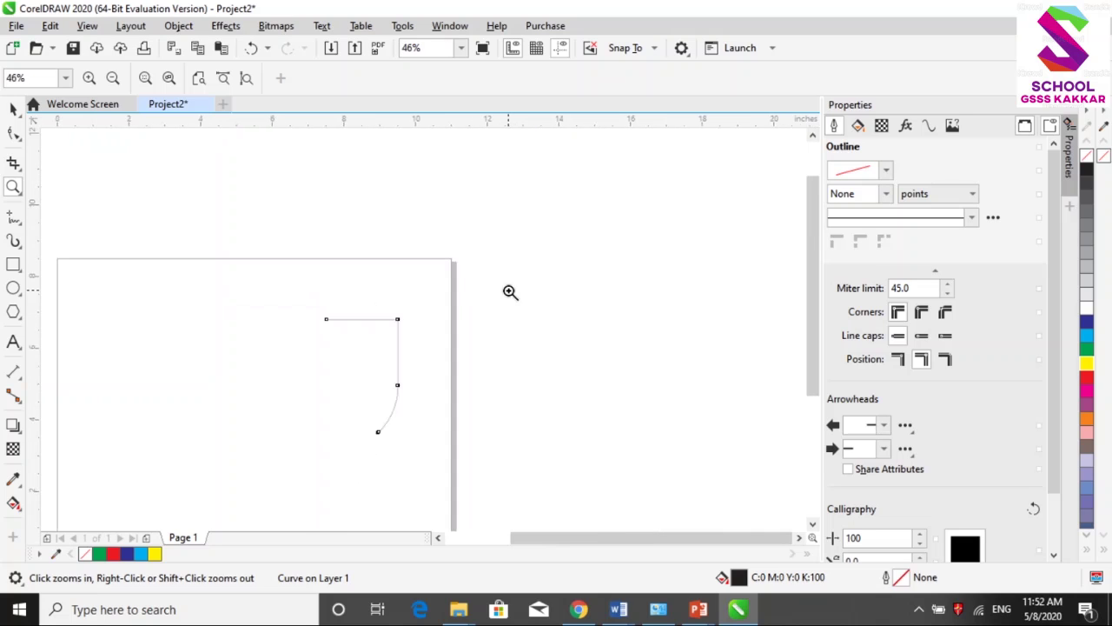
pyautogui.press('F3')
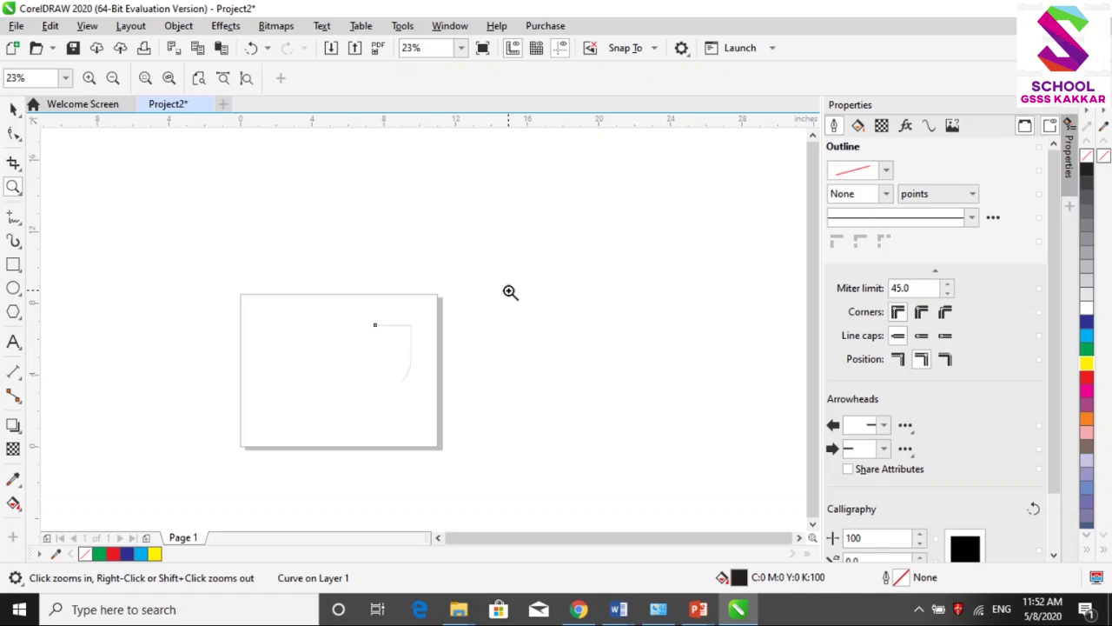
pyautogui.click(461, 291)
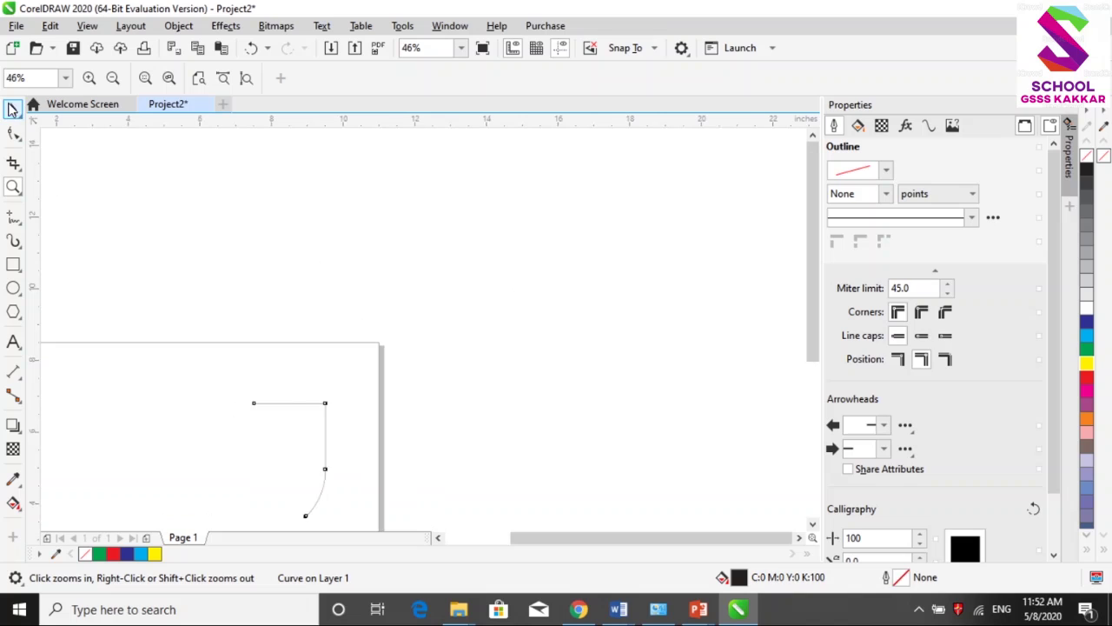
# Select the cropped curve with the Pick tool, and clear the selection on an empty part of the page
pyautogui.doubleClick(13, 108)
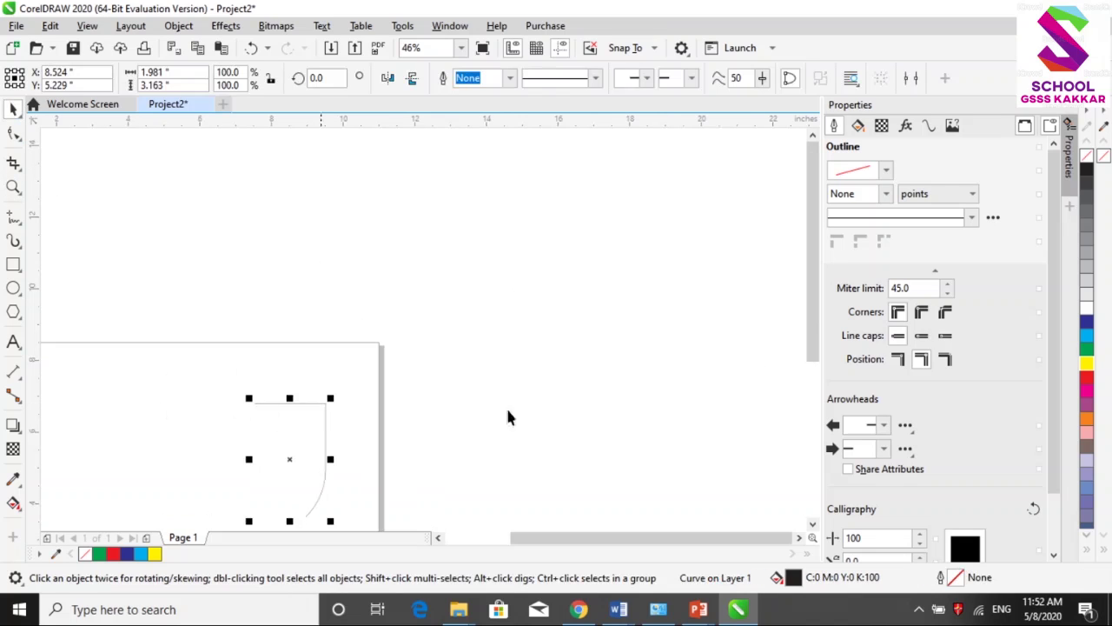
pyautogui.scroll(-5, 810, 299)
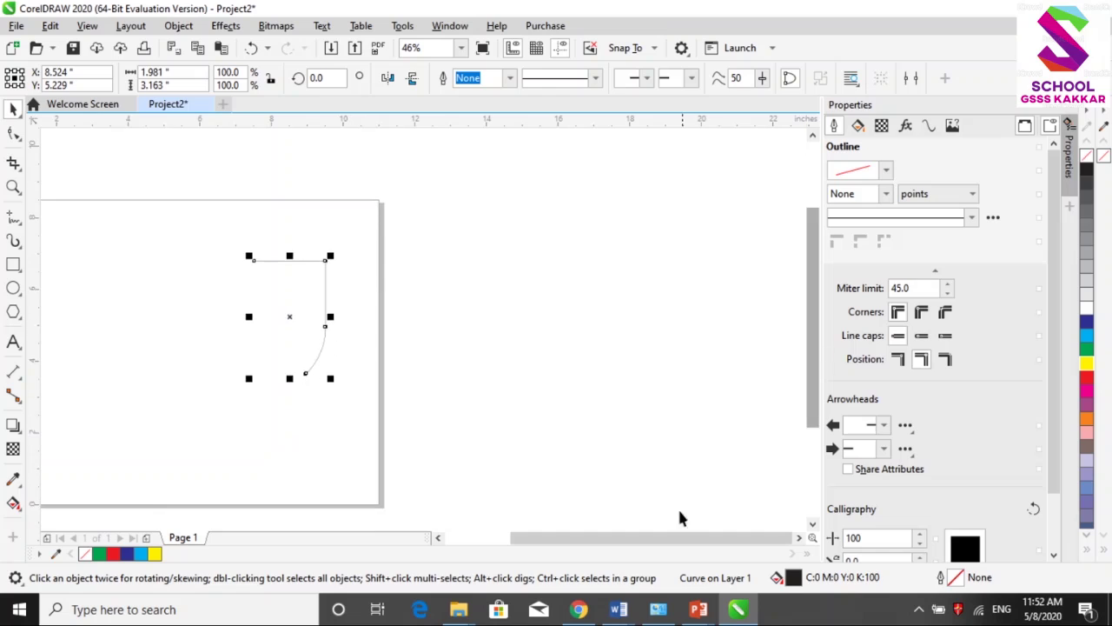
pyautogui.moveTo(667, 538); pyautogui.dragTo(571, 545)
pyautogui.click(503, 278)
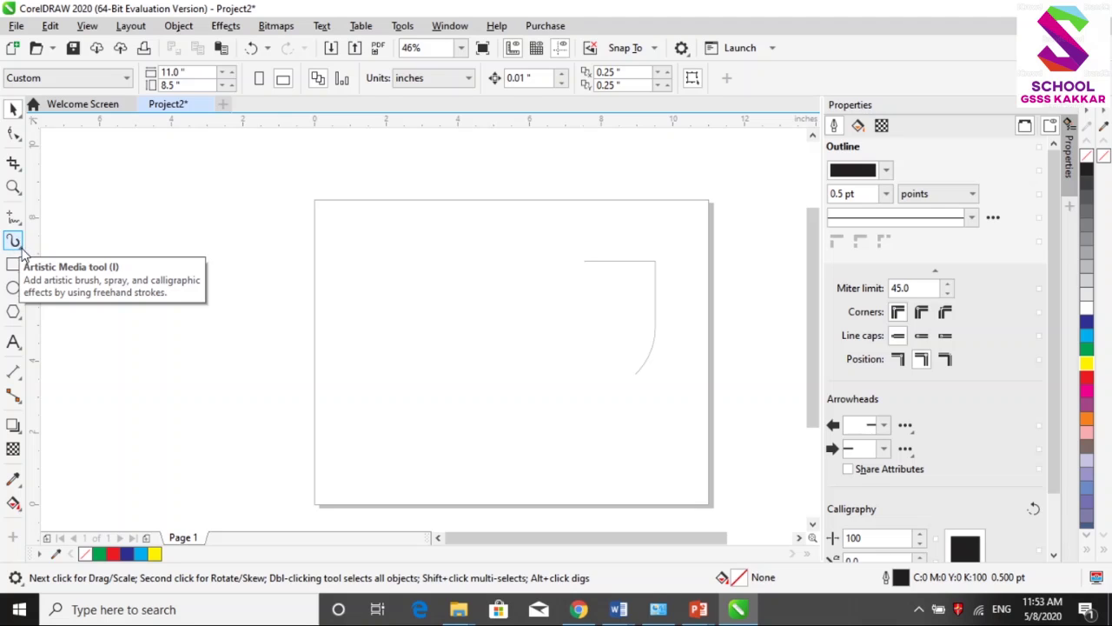
# Spray multicoloured swirl strokes from the Brush Strokes category across the page's upper-left, middle and right areas with the Artistic Media tool
pyautogui.click(22, 251)
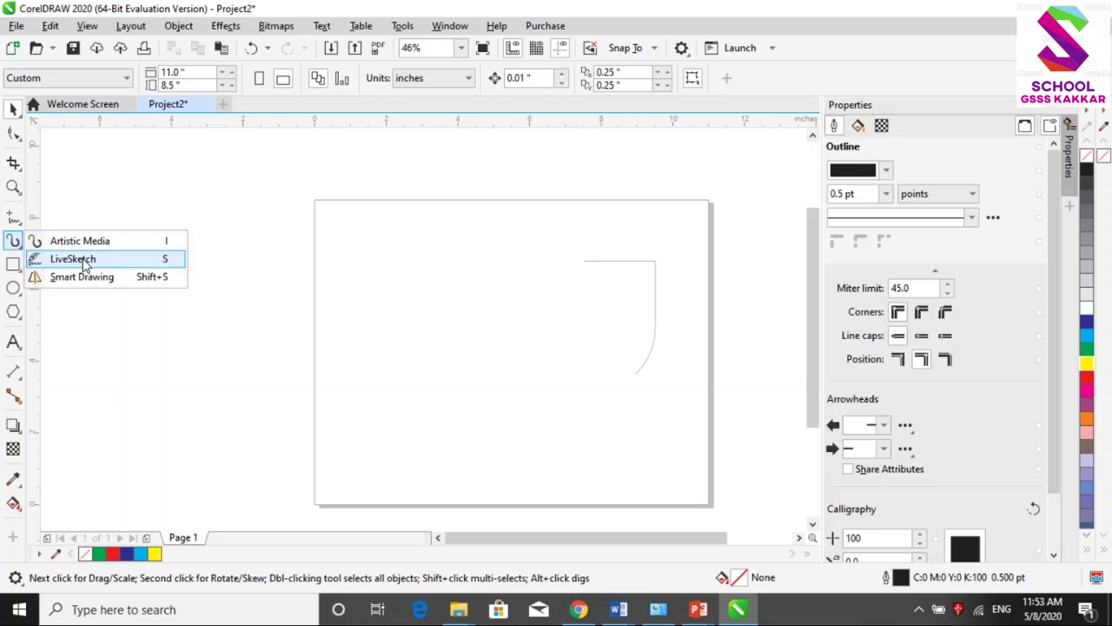
pyautogui.click(18, 247)
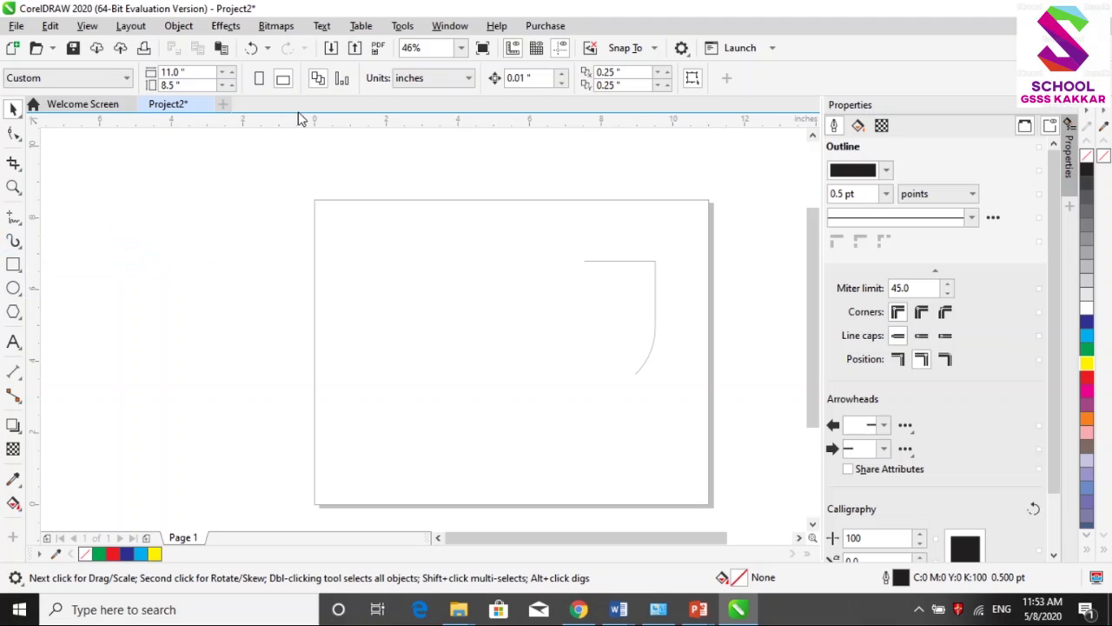
pyautogui.click(14, 243)
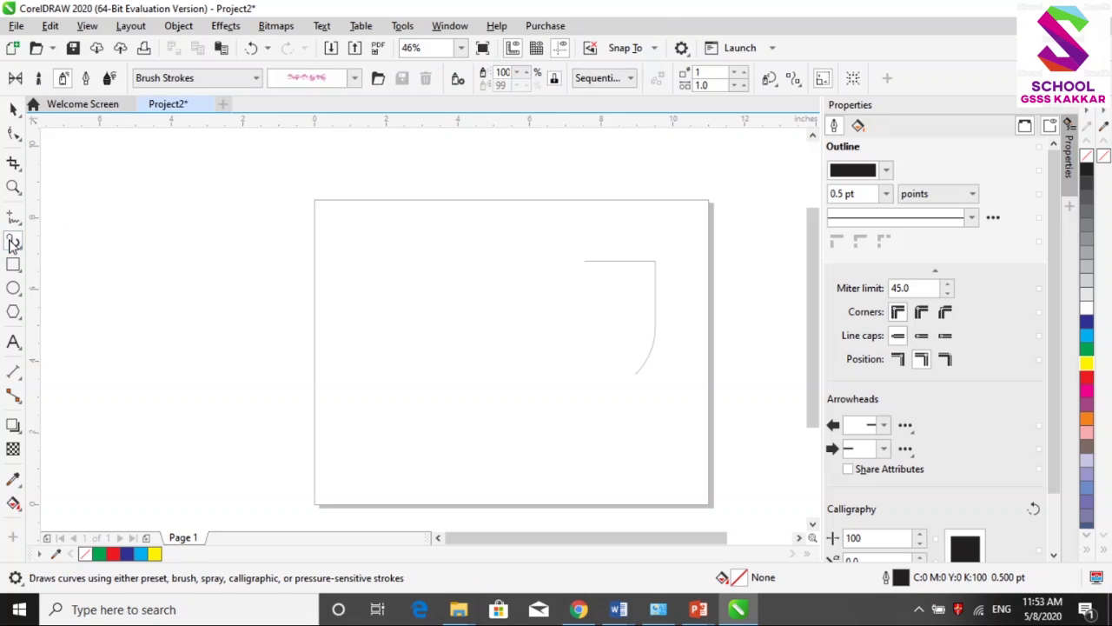
pyautogui.click(256, 78)
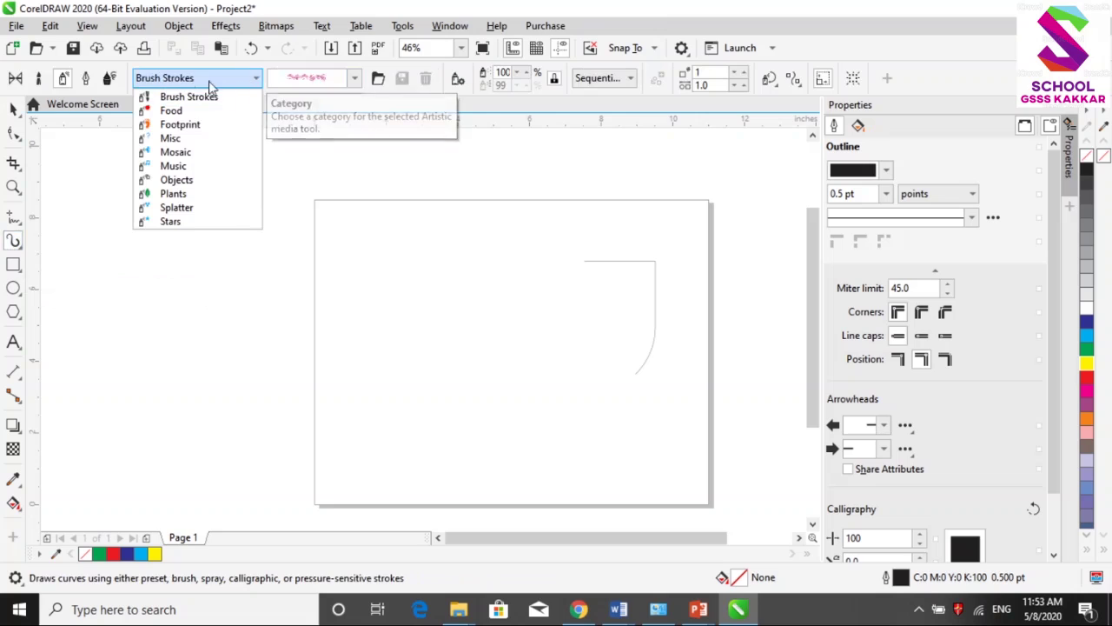
pyautogui.click(18, 85)
pyautogui.click(356, 79)
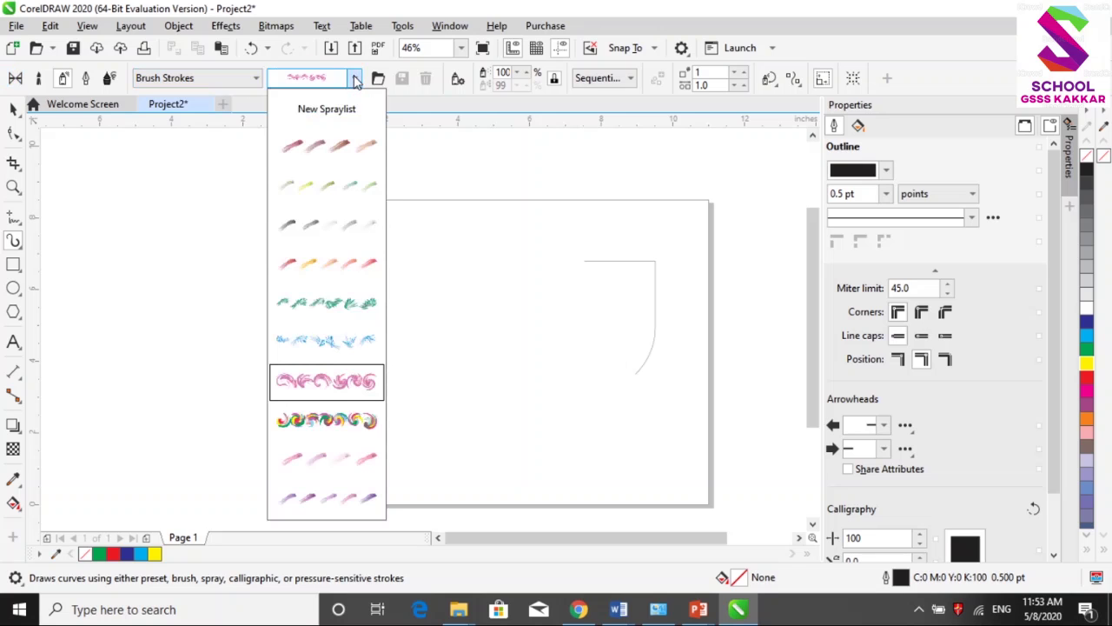
pyautogui.click(321, 416)
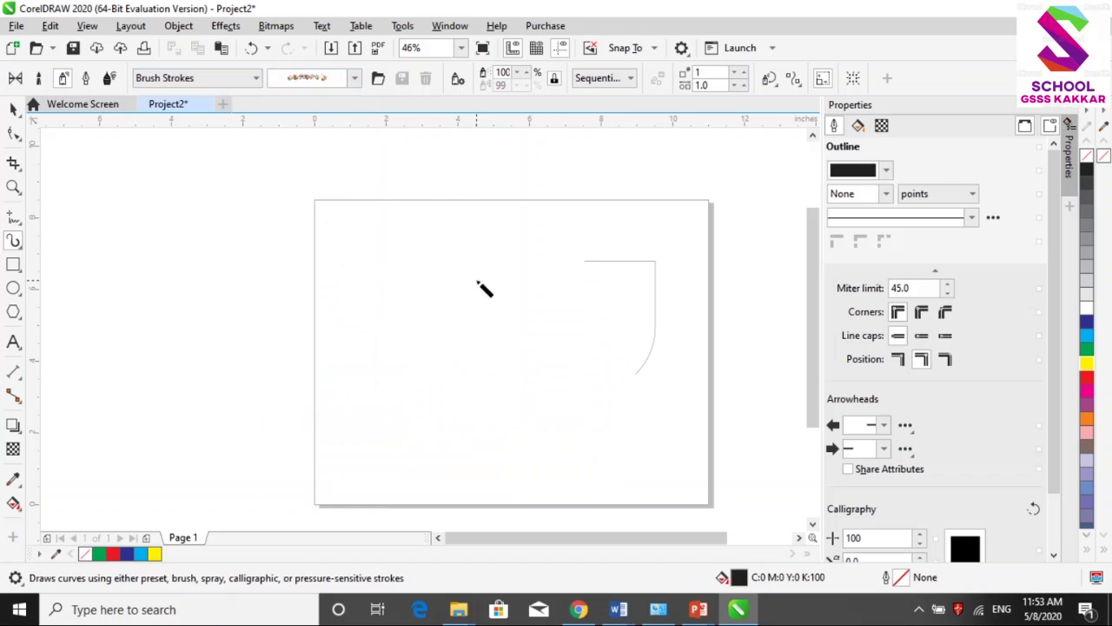
pyautogui.moveTo(385, 265)
pyautogui.mouseDown()
pyautogui.moveTo(463, 288)
pyautogui.moveTo(532, 261)
pyautogui.mouseUp()
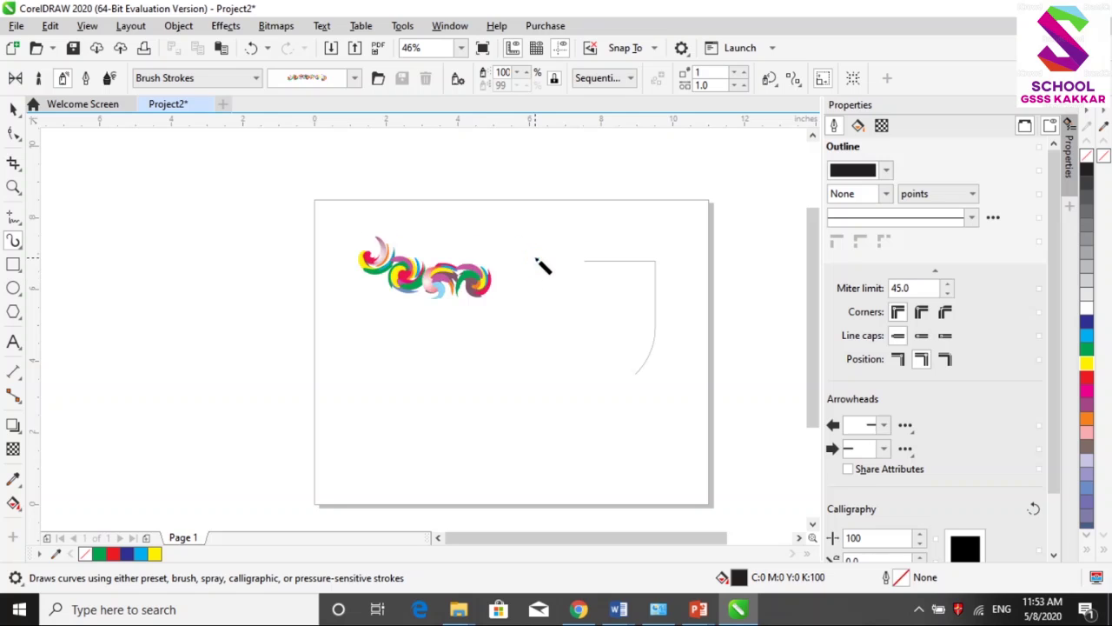
pyautogui.moveTo(411, 341)
pyautogui.mouseDown()
pyautogui.moveTo(463, 374)
pyautogui.moveTo(535, 347)
pyautogui.mouseUp()
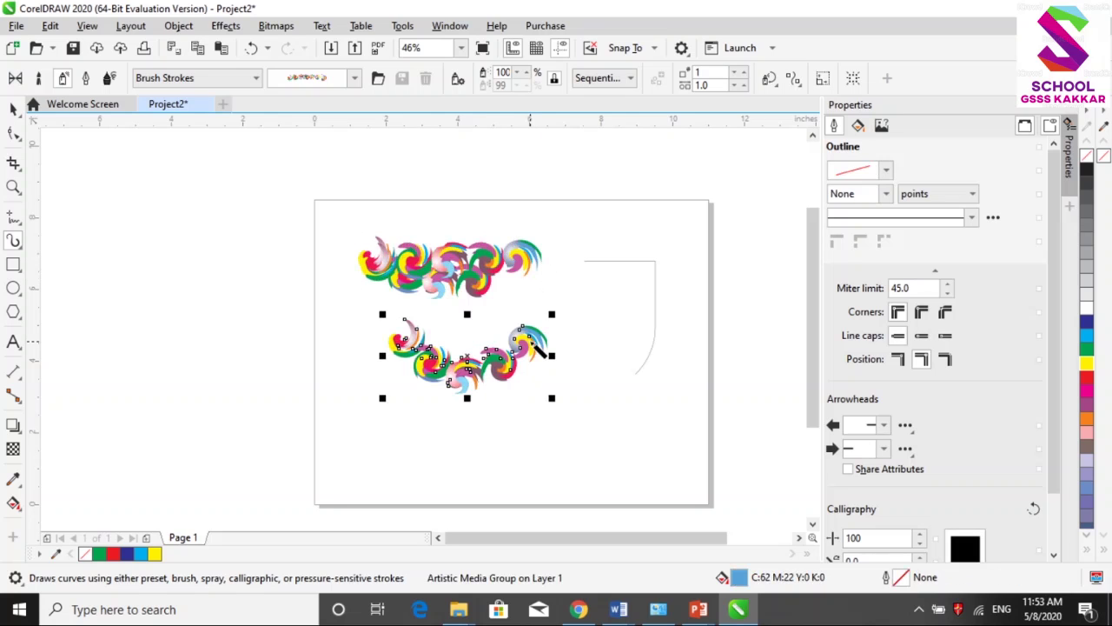
pyautogui.moveTo(616, 306)
pyautogui.mouseDown()
pyautogui.moveTo(637, 403)
pyautogui.moveTo(539, 483)
pyautogui.mouseUp()
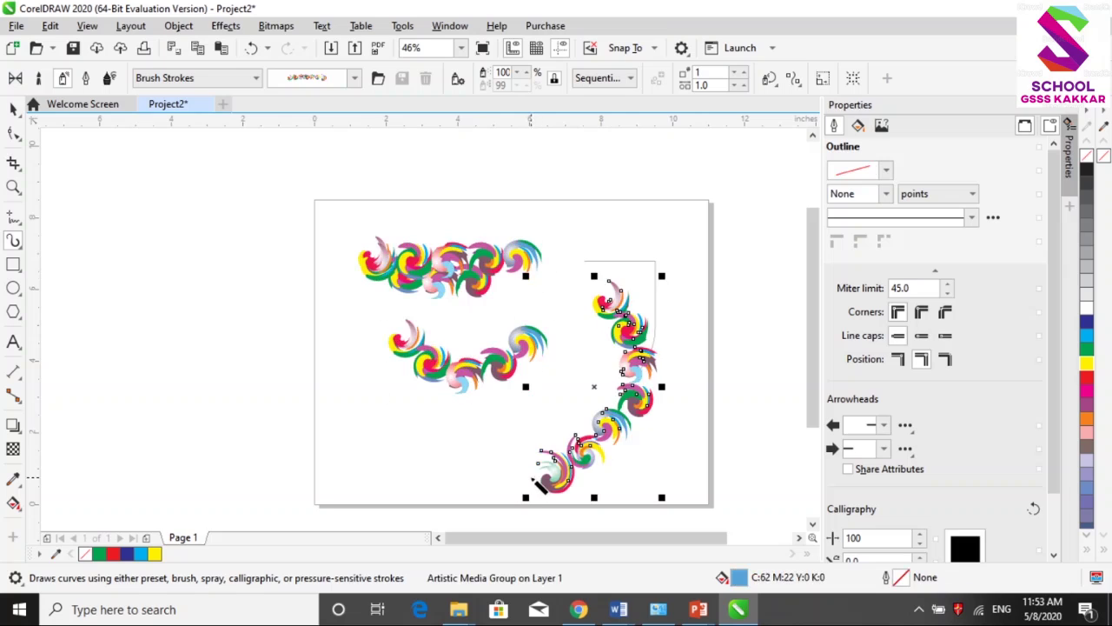
# Change the page's right-hand swirl stroke to the green-yellow brush pattern, and spray three more such strokes along the top, lower left and centre
pyautogui.click(353, 78)
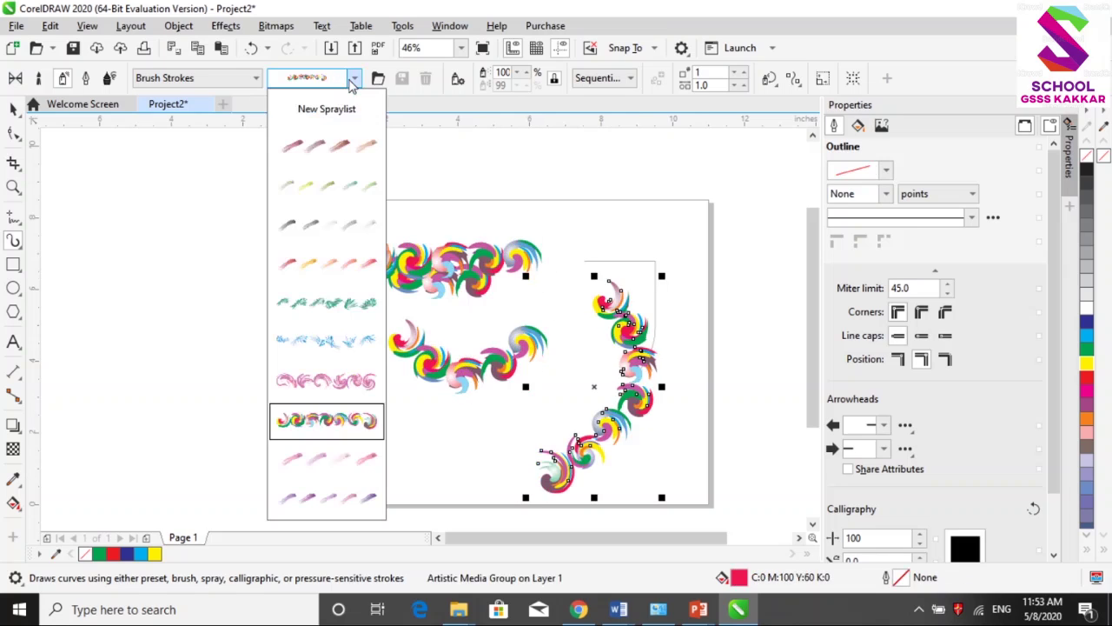
pyautogui.click(315, 185)
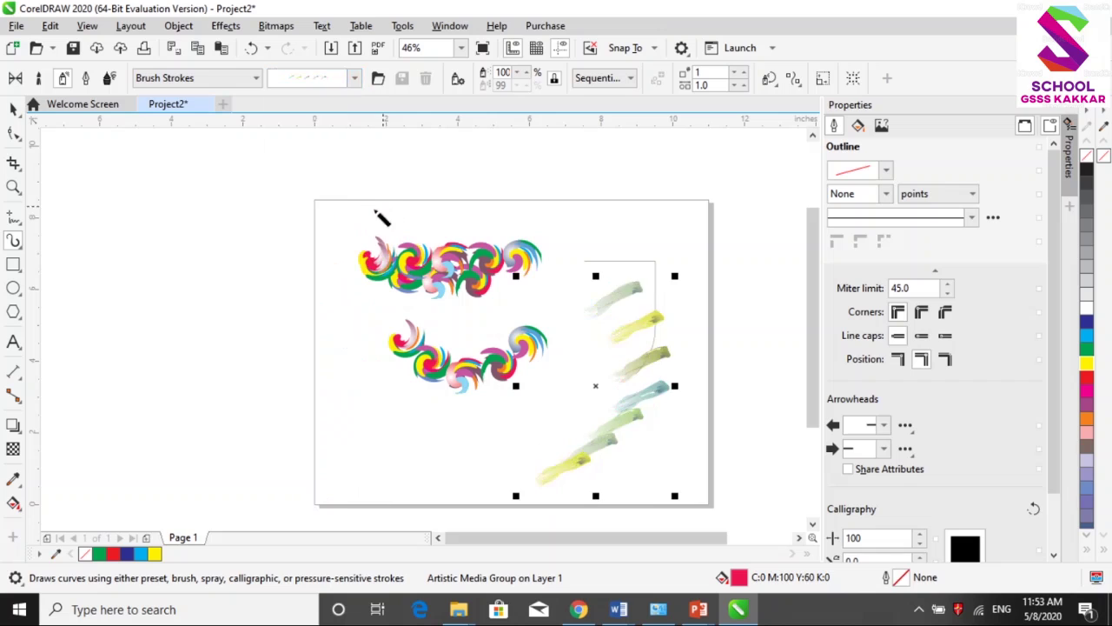
pyautogui.moveTo(358, 211)
pyautogui.mouseDown()
pyautogui.moveTo(541, 198)
pyautogui.moveTo(588, 224)
pyautogui.mouseUp()
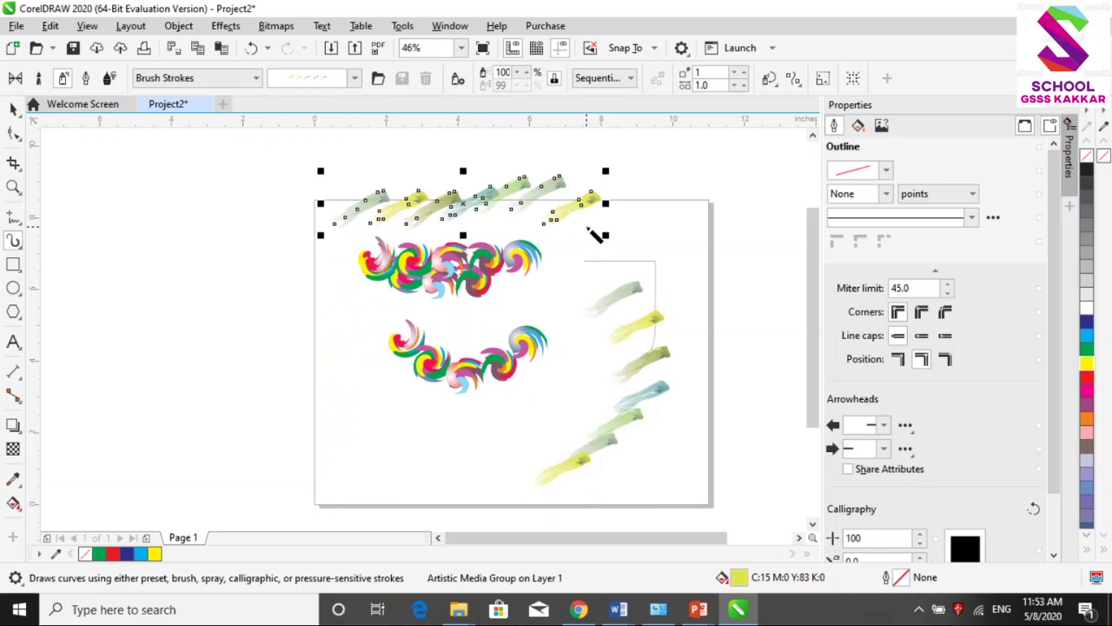
pyautogui.moveTo(328, 369)
pyautogui.mouseDown()
pyautogui.moveTo(377, 397)
pyautogui.moveTo(501, 371)
pyautogui.mouseUp()
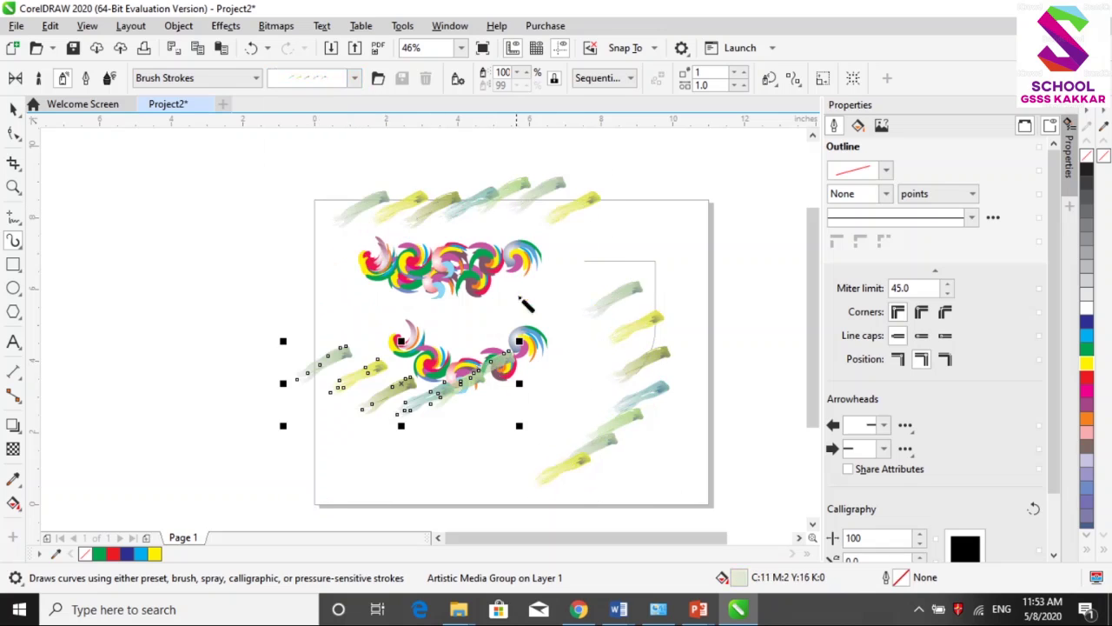
pyautogui.moveTo(478, 276)
pyautogui.mouseDown()
pyautogui.moveTo(566, 301)
pyautogui.moveTo(640, 268)
pyautogui.mouseUp()
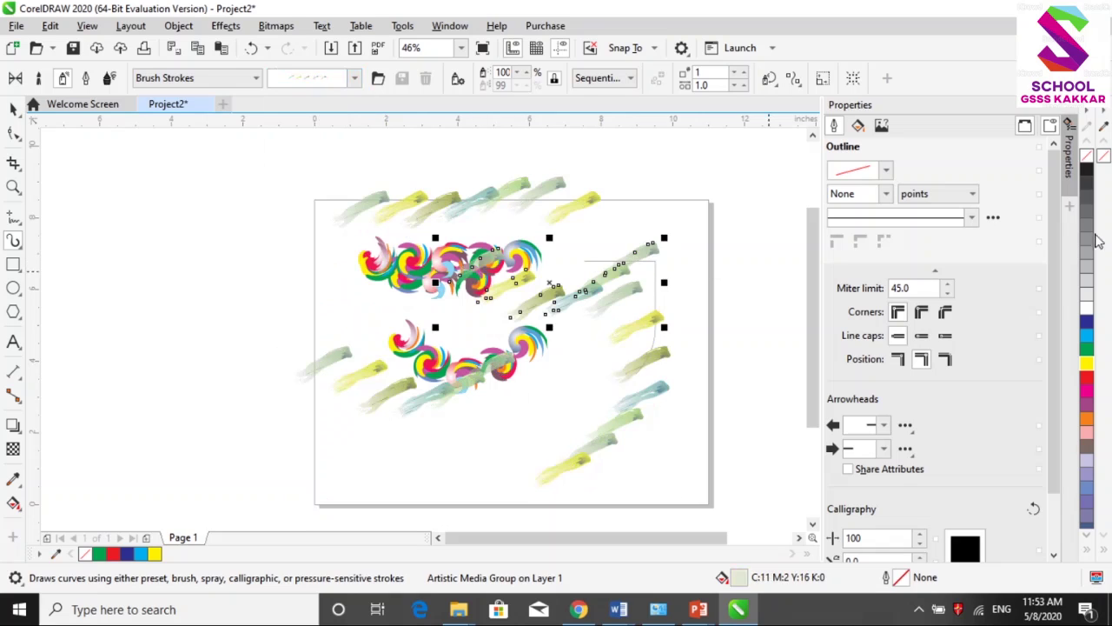
# Spray a stroke over the page's upper-left edge, change it to the purple brush pattern, and add another purple stroke near the page's bottom
pyautogui.moveTo(306, 248)
pyautogui.mouseDown()
pyautogui.moveTo(332, 272)
pyautogui.moveTo(432, 246)
pyautogui.mouseUp()
pyautogui.click(354, 79)
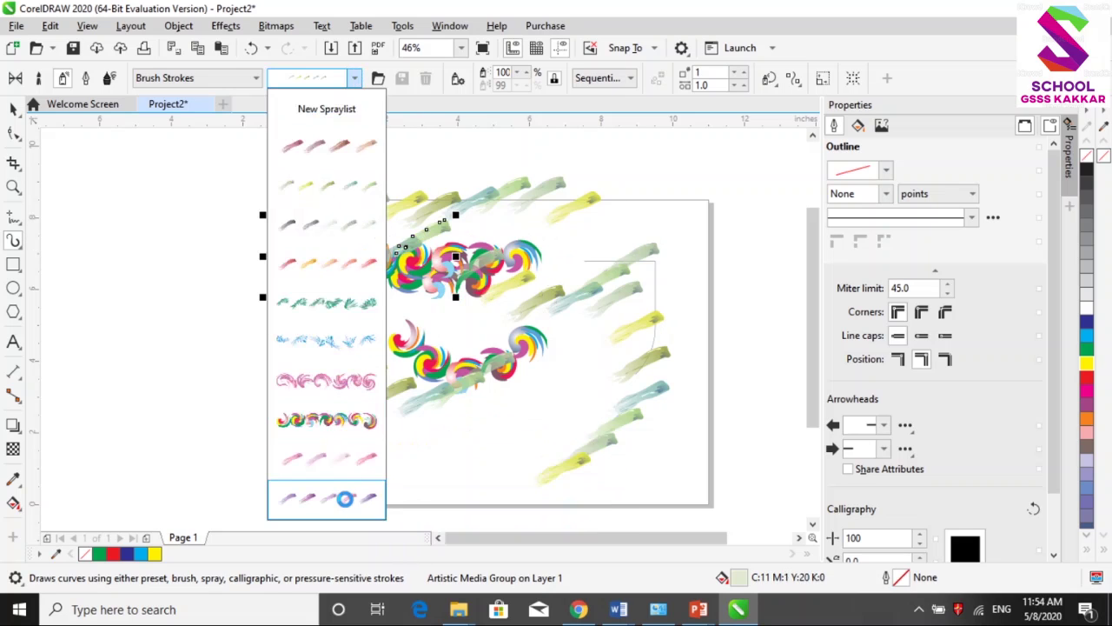
pyautogui.moveTo(399, 460)
pyautogui.mouseDown()
pyautogui.moveTo(487, 464)
pyautogui.moveTo(556, 423)
pyautogui.mouseUp()
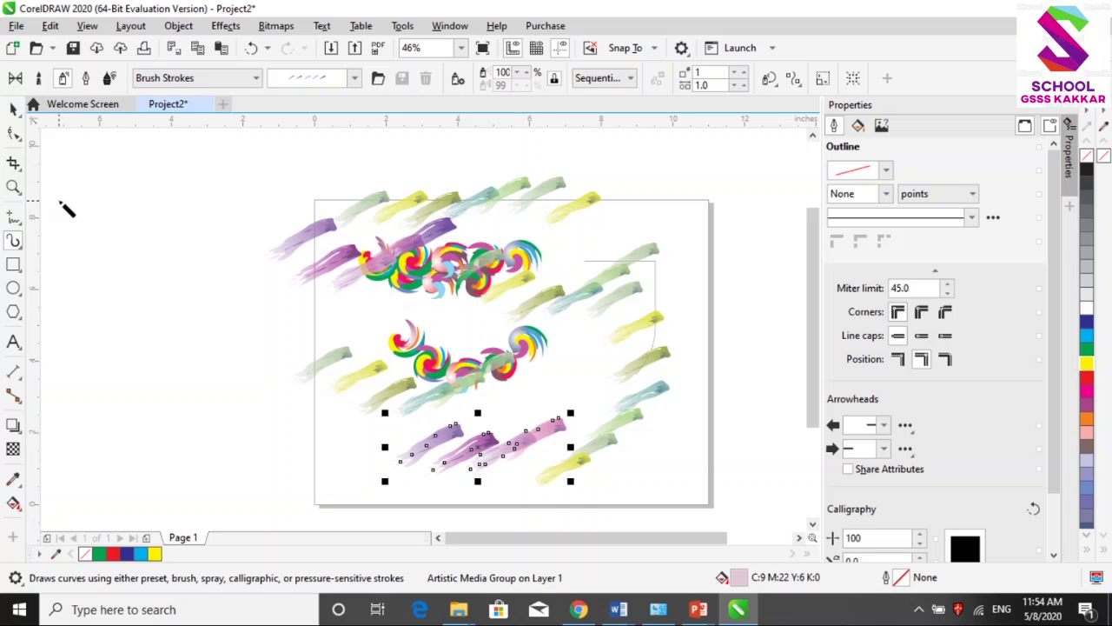
# Paint a black wavy stroke across the middle of the page using the Artistic Media brush mode with a rough Artistic brushstroke
pyautogui.click(40, 78)
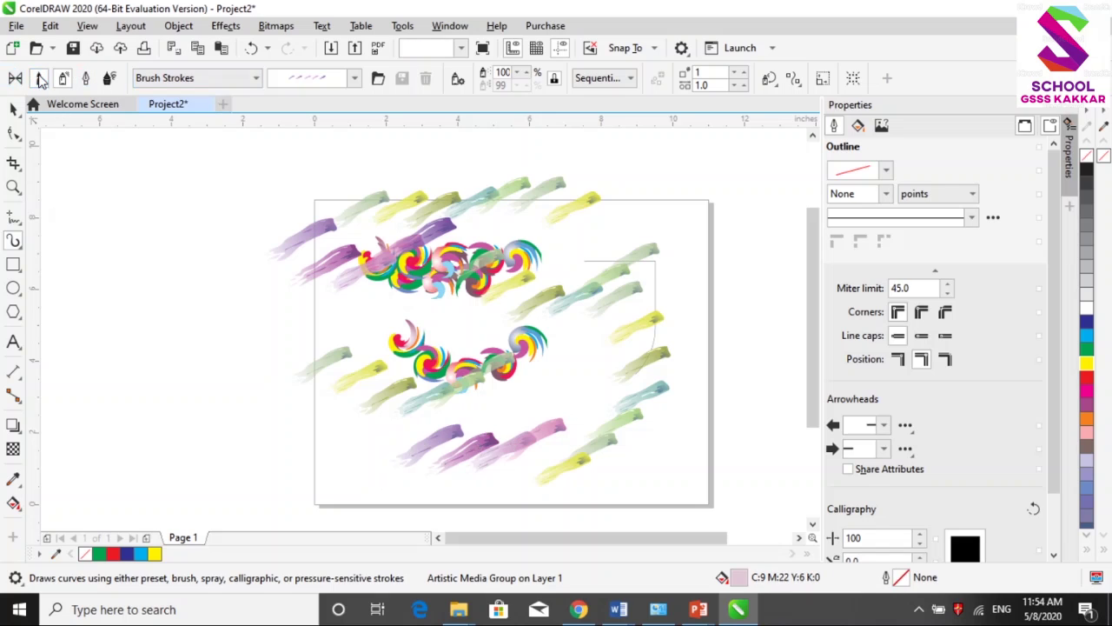
pyautogui.click(355, 79)
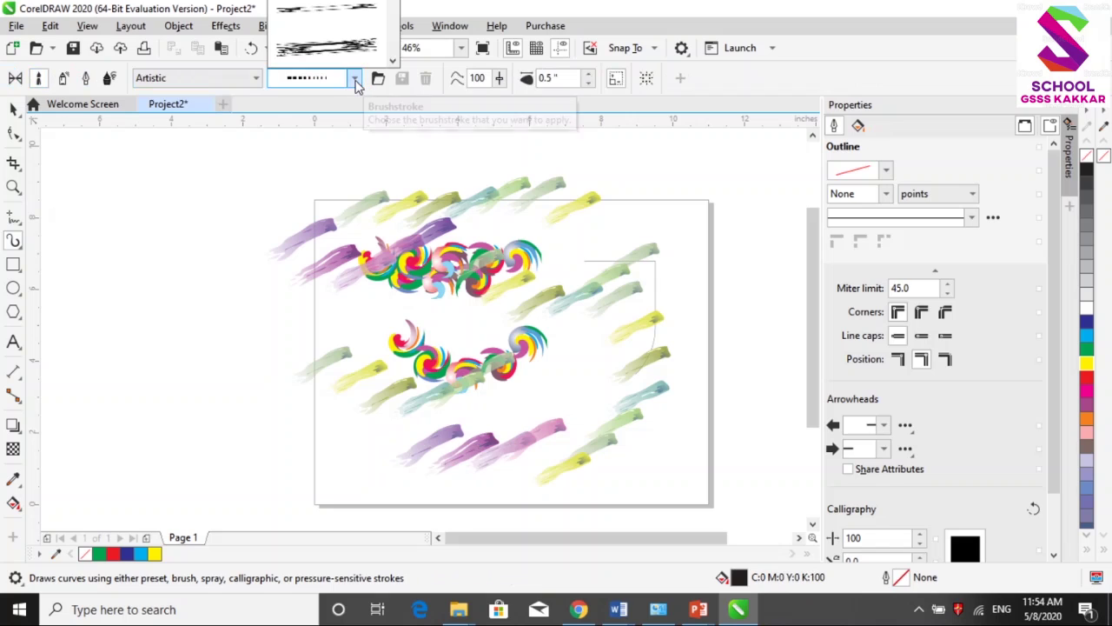
pyautogui.click(343, 56)
pyautogui.moveTo(408, 292); pyautogui.dragTo(618, 331)
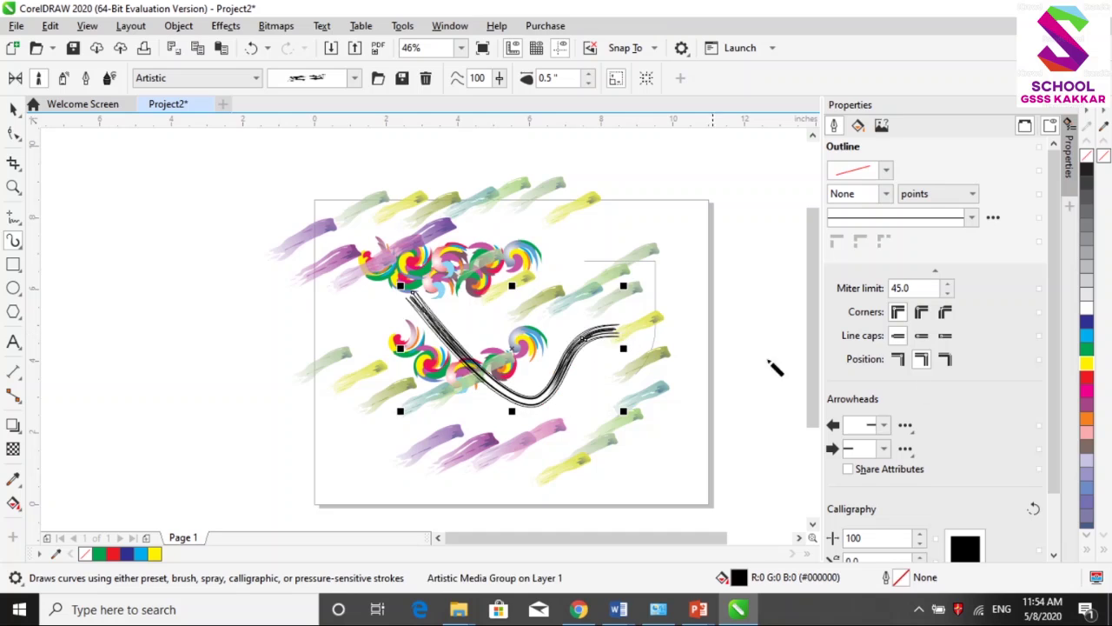
# Fill the wavy brush stroke with cyan, and paint another curved stroke across the page's upper-right edge filled with yellow
pyautogui.click(1088, 337)
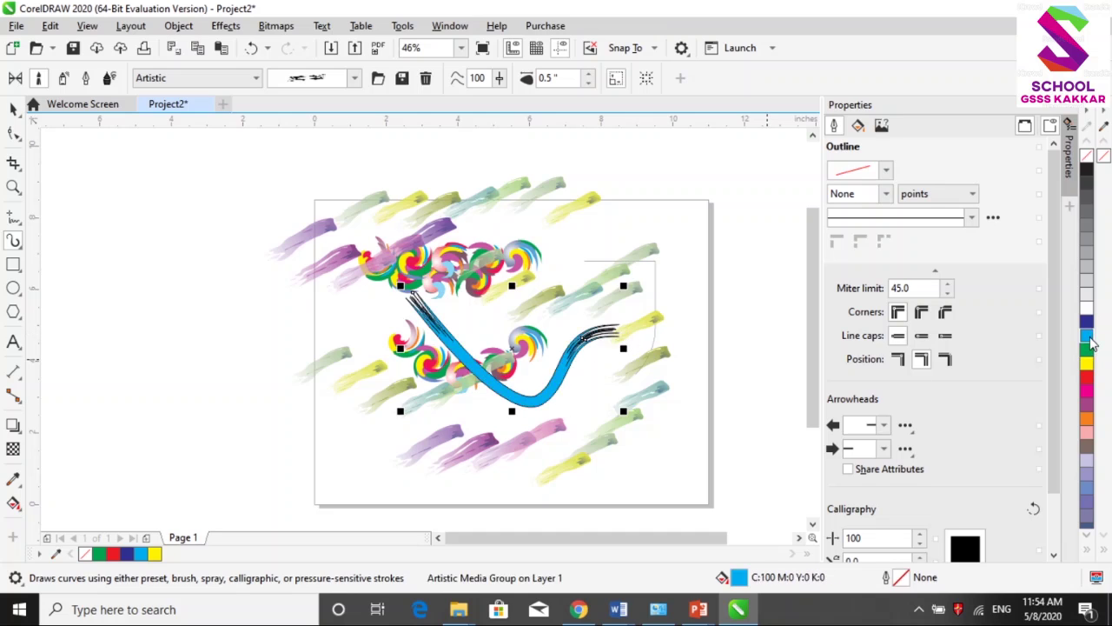
pyautogui.moveTo(552, 219)
pyautogui.mouseDown()
pyautogui.moveTo(686, 195)
pyautogui.moveTo(751, 381)
pyautogui.mouseUp()
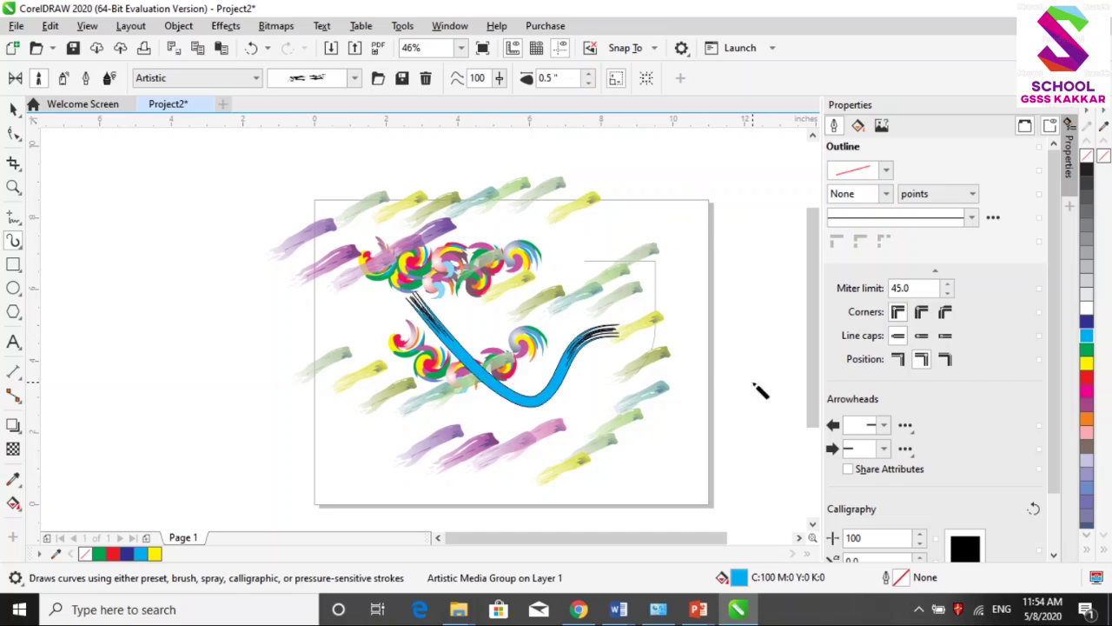
pyautogui.click(1088, 365)
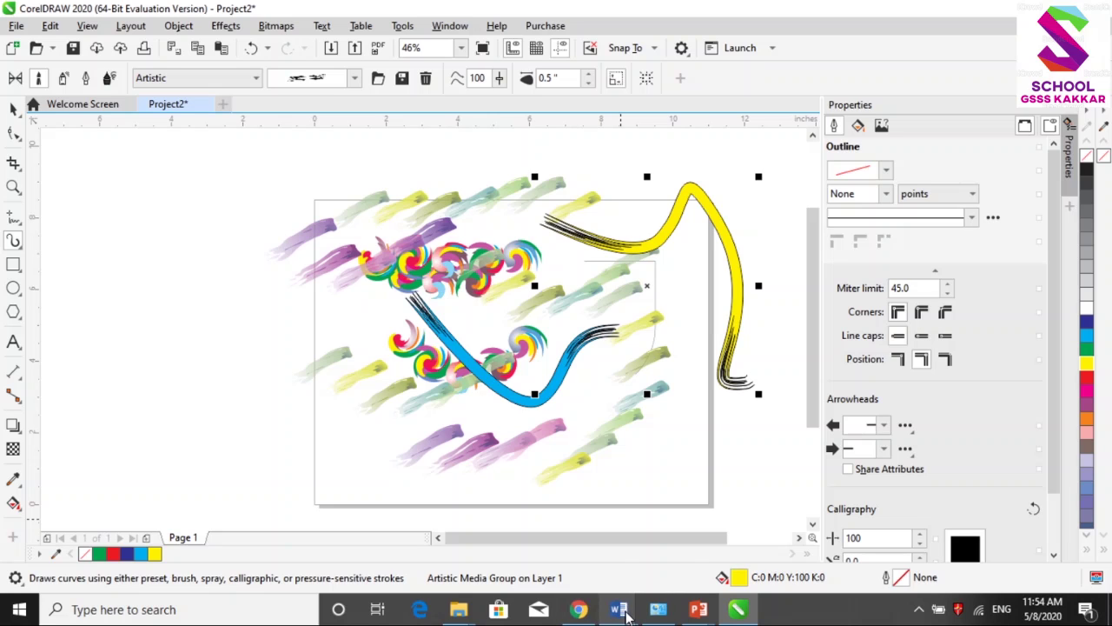
# Draw a rectangle about 3.7 by 2.1 inches across the page's left edge
pyautogui.moveTo(698, 609)
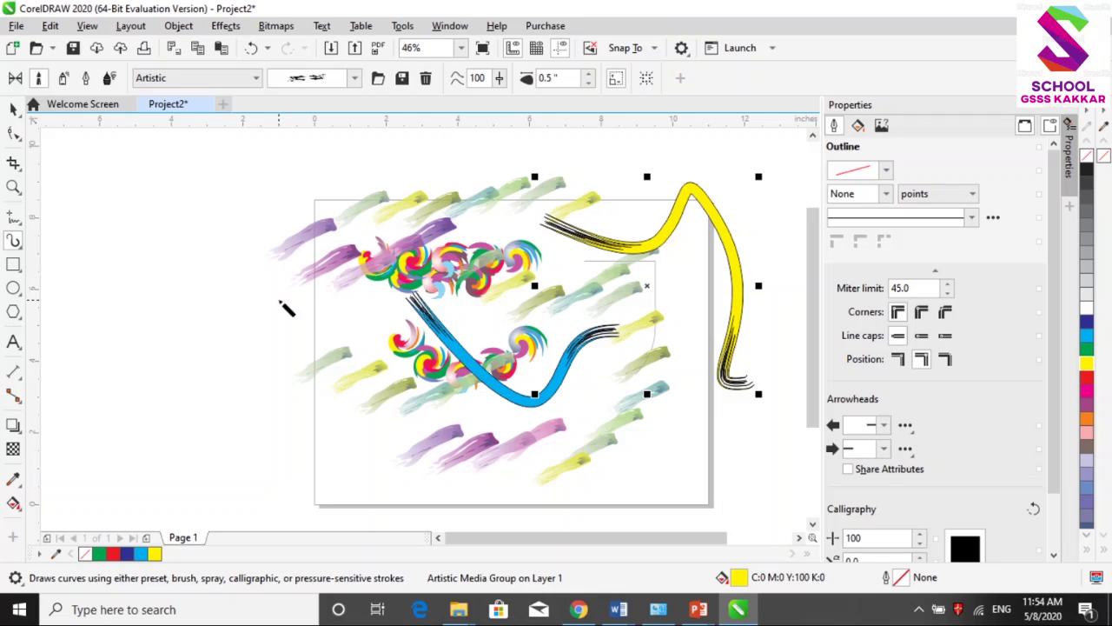
pyautogui.click(13, 266)
pyautogui.moveTo(222, 317); pyautogui.dragTo(358, 396)
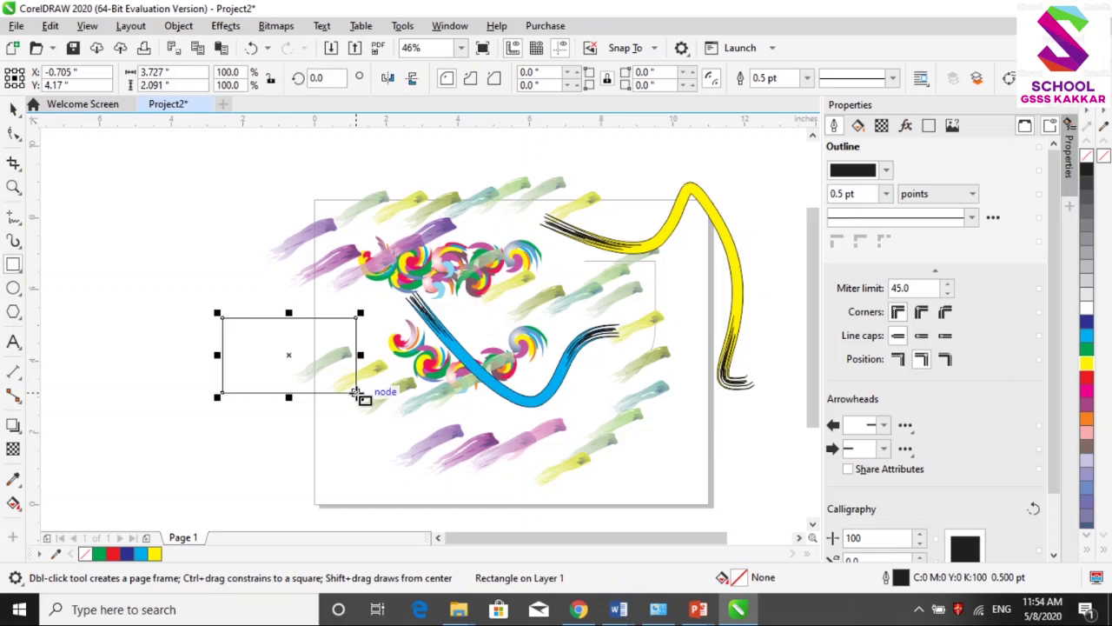
# Undo all the drawing actions, from the new rectangle back through the strokes to the first rounded shape, until the page is blank
pyautogui.hotkey('ctrl', 'z')
pyautogui.hotkey('ctrl', 'z')
pyautogui.hotkey('ctrl', 'z')
pyautogui.hotkey('ctrl', 'z')
pyautogui.hotkey('ctrl', 'z')
pyautogui.hotkey('ctrl', 'z')
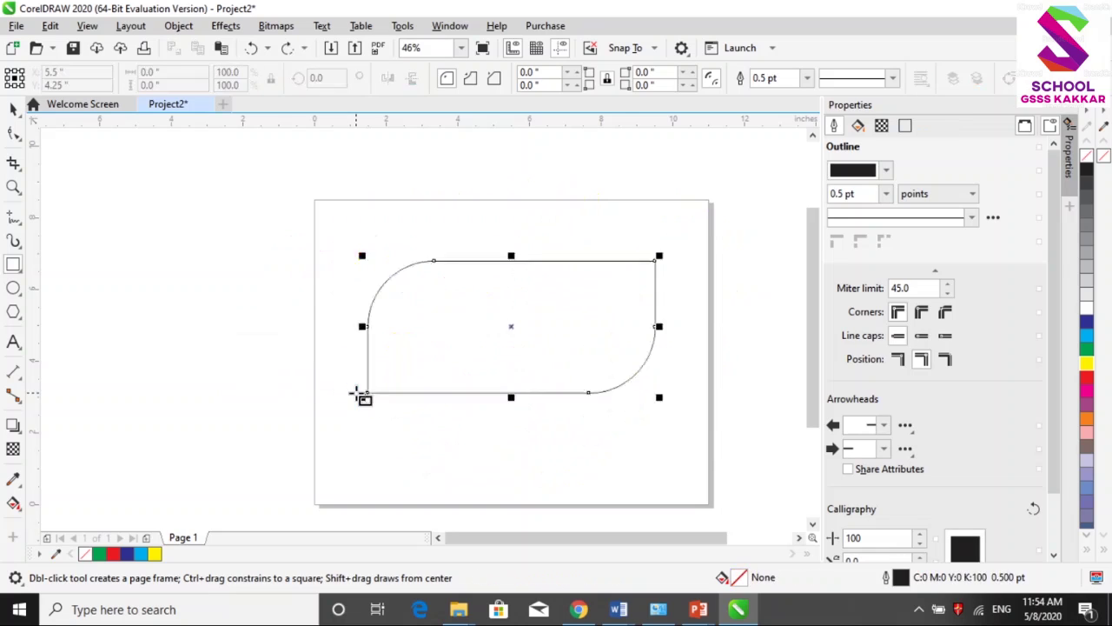
pyautogui.hotkey('ctrl', 'z')
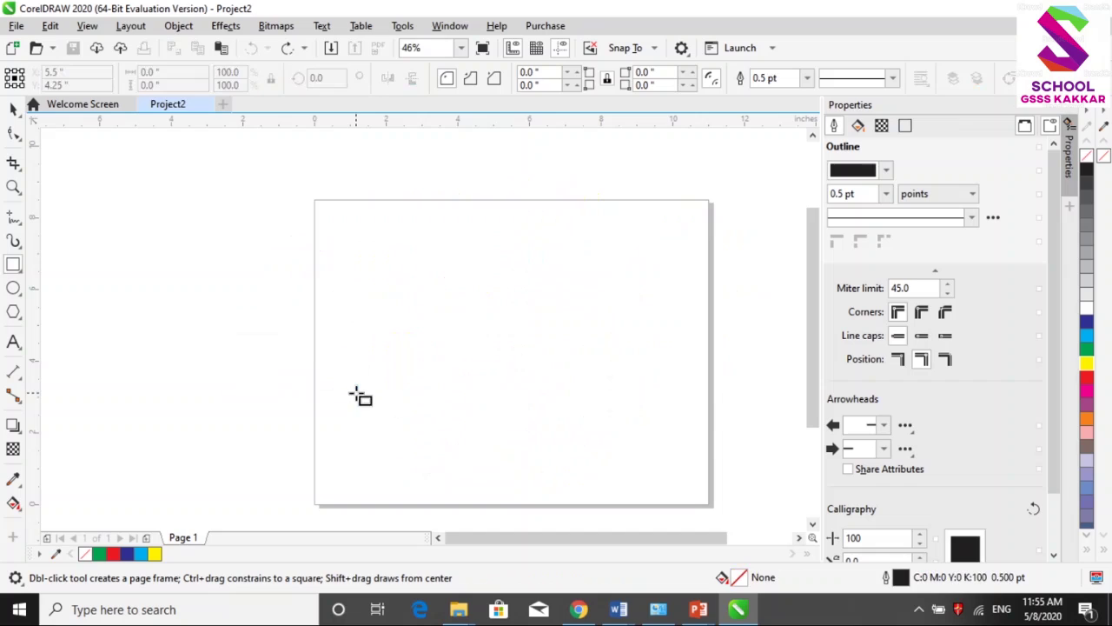
# Draw an upright ellipse about 2.4 by 4.4 inches left of the page's centre, and a flat ellipse about 1.3 inches wide beside it
pyautogui.click(15, 266)
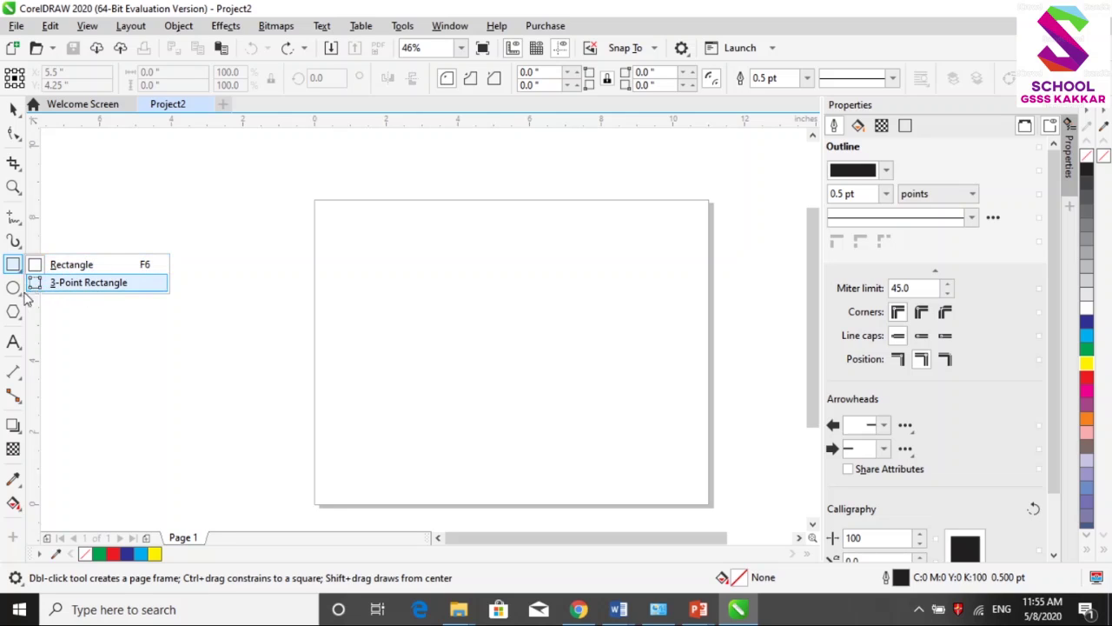
pyautogui.moveTo(17, 289)
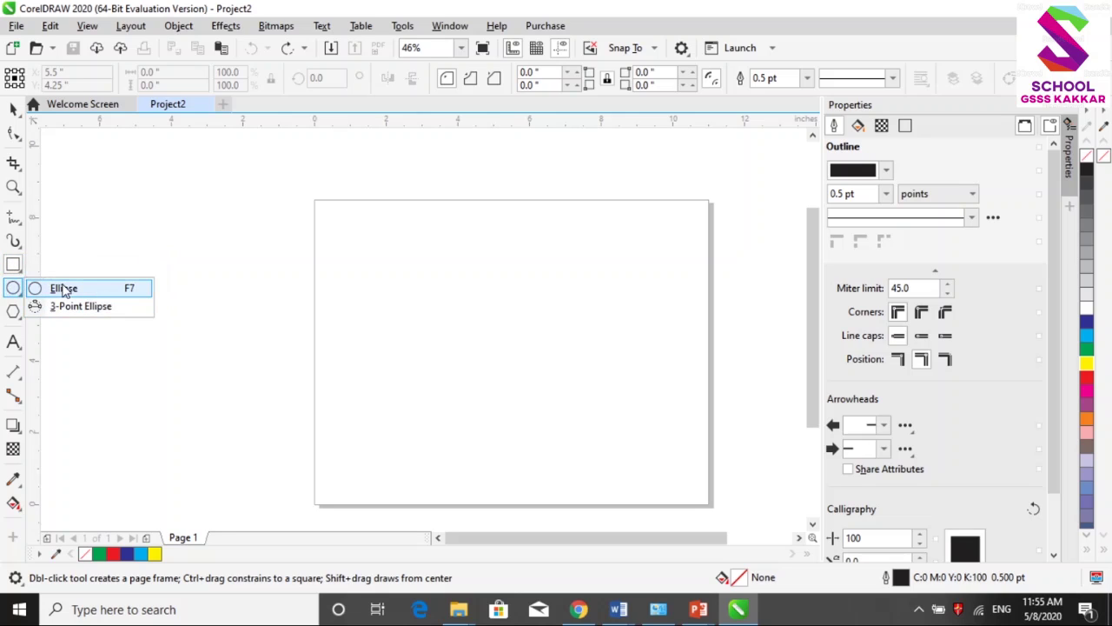
pyautogui.click(52, 288)
pyautogui.moveTo(401, 279); pyautogui.dragTo(450, 437)
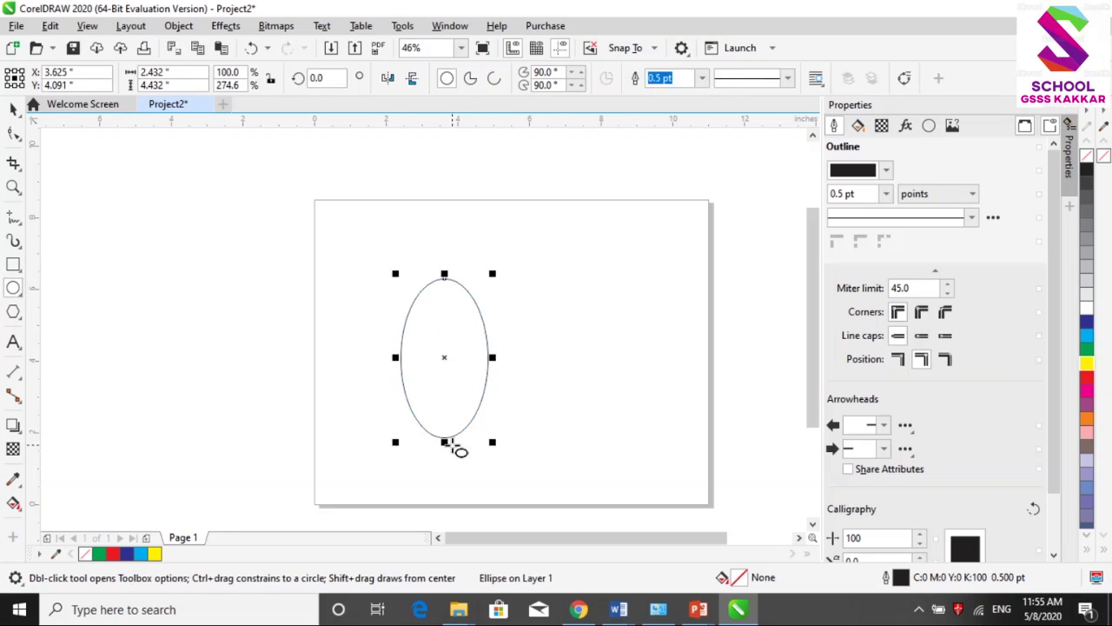
pyautogui.moveTo(489, 356); pyautogui.dragTo(537, 358)
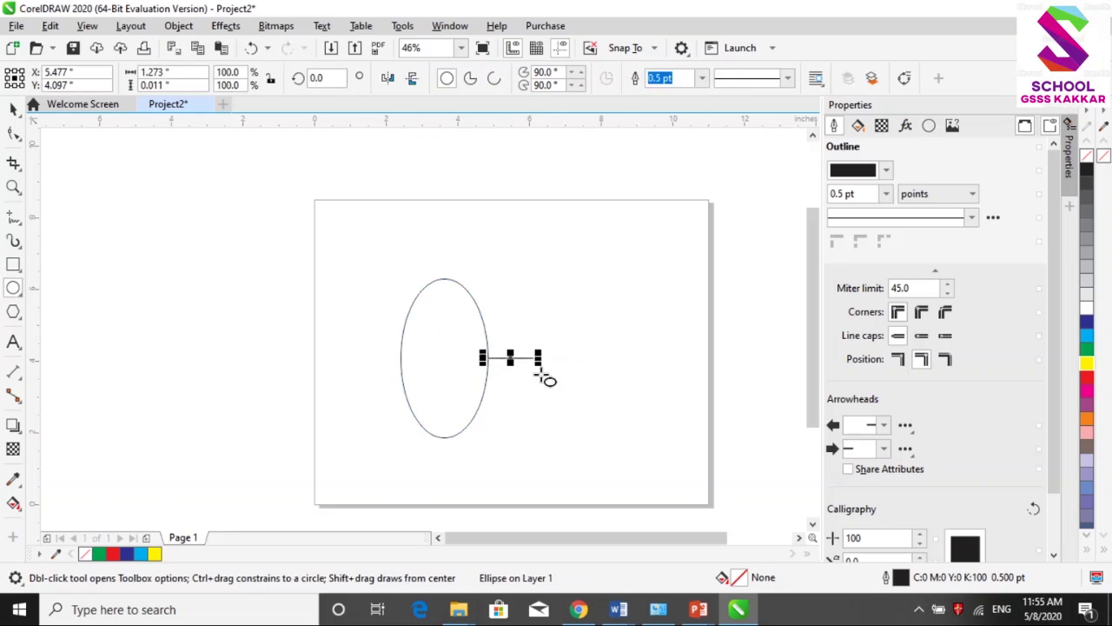
# Draw a five-pointed star above the ellipse and enlarge it to about 5.1 by 1.6 inches
pyautogui.click(13, 313)
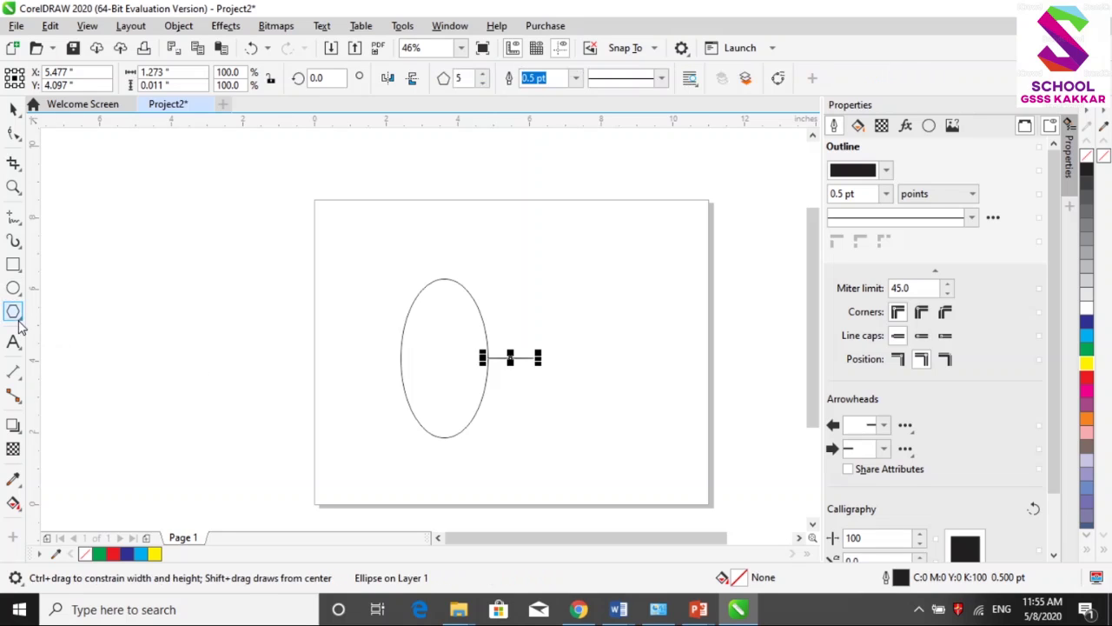
pyautogui.click(21, 319)
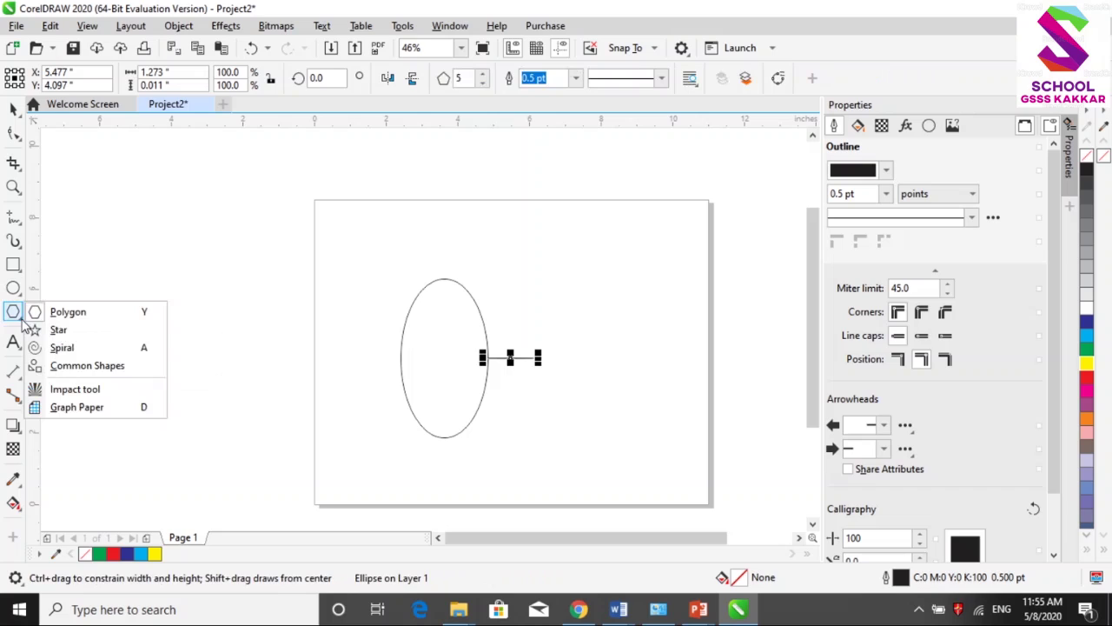
pyautogui.click(52, 325)
pyautogui.moveTo(359, 220); pyautogui.dragTo(544, 282)
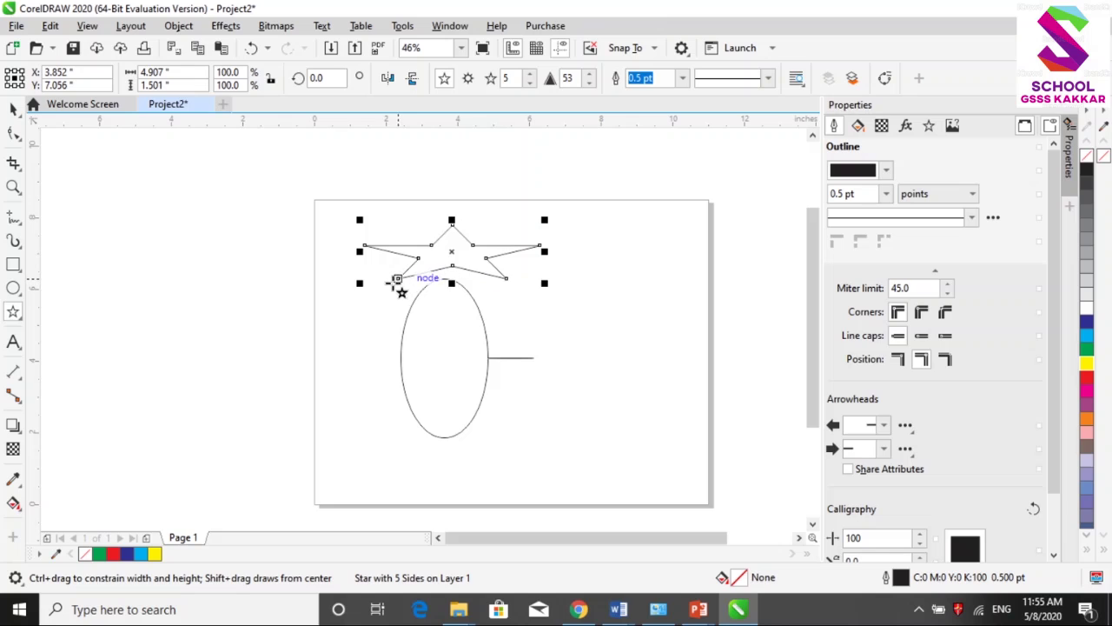
pyautogui.moveTo(359, 285); pyautogui.dragTo(350, 345)
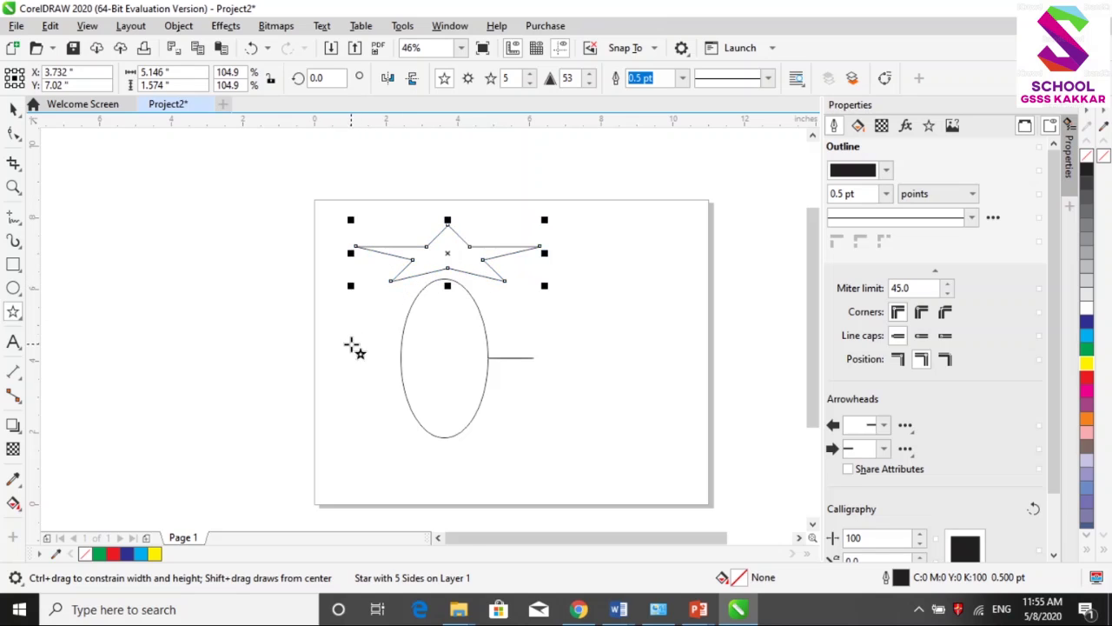
# Add a paragraph text frame about 3.3 by 1.8 inches beside the ellipses, fill in sample characters, and set their size to 18 pt
pyautogui.click(15, 343)
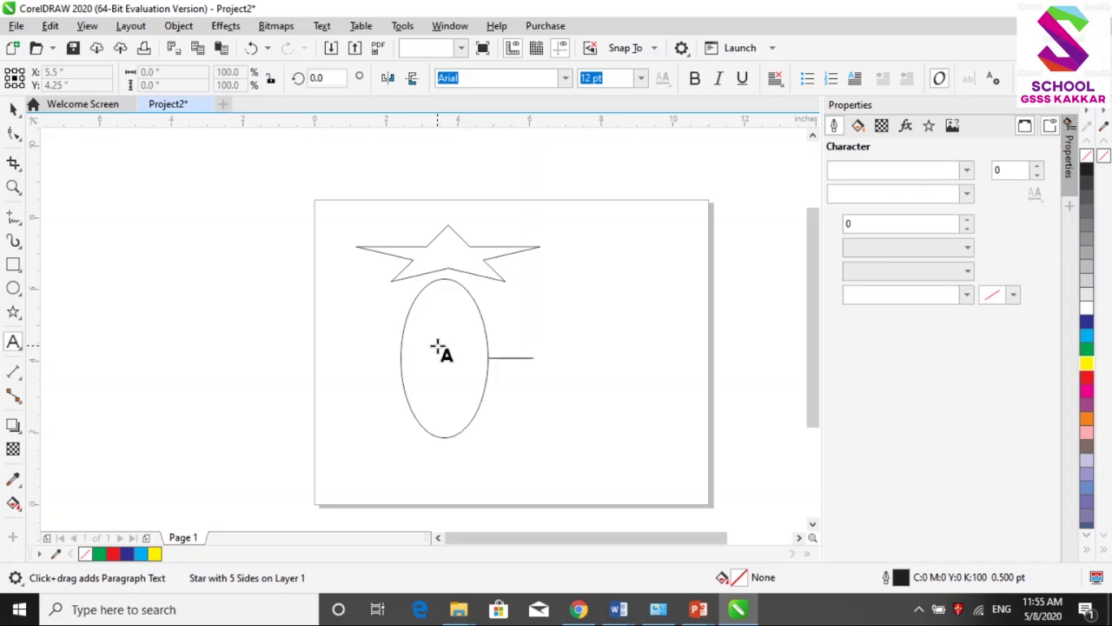
pyautogui.moveTo(548, 292); pyautogui.dragTo(668, 356)
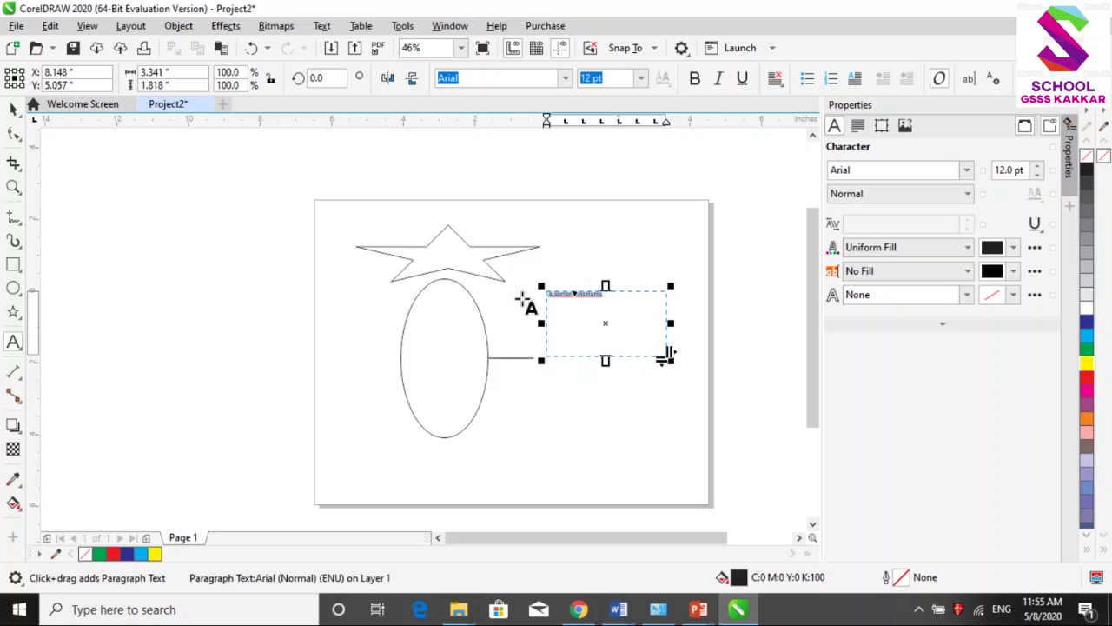
pyautogui.click(643, 80)
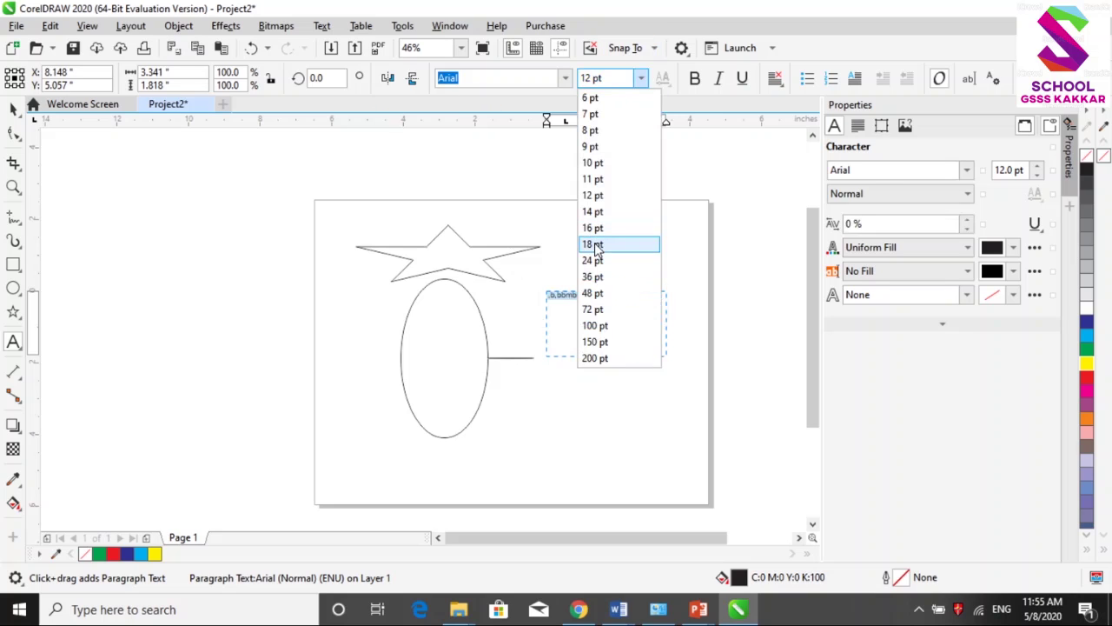
pyautogui.click(594, 245)
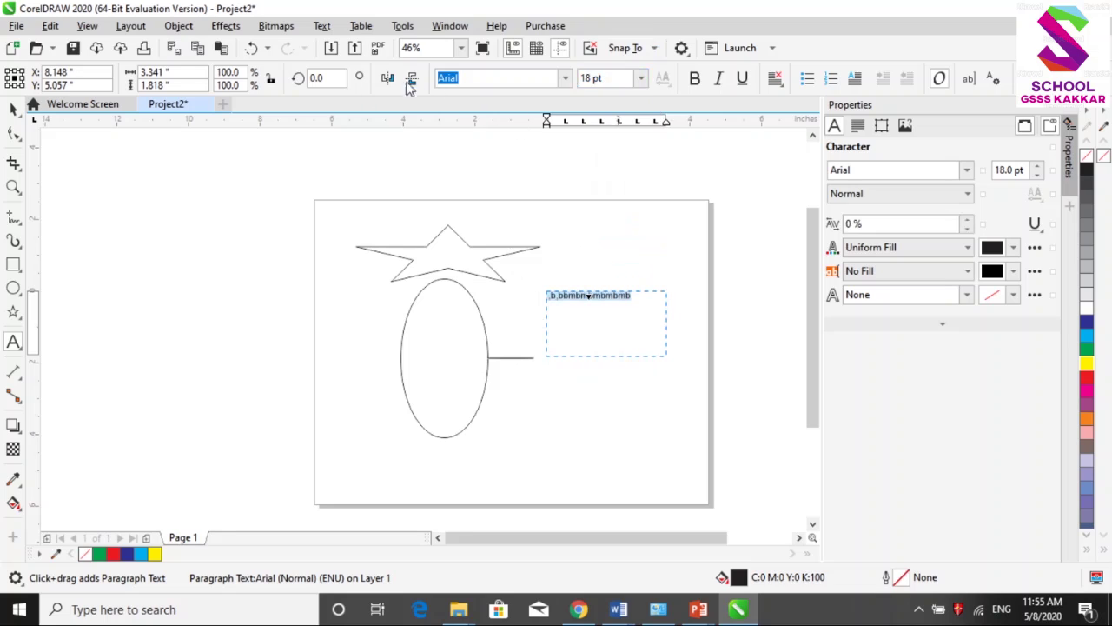
# Examine the available fonts with enlarged previews, keep Arial, and place a text insertion point just below the text frame
pyautogui.click(566, 79)
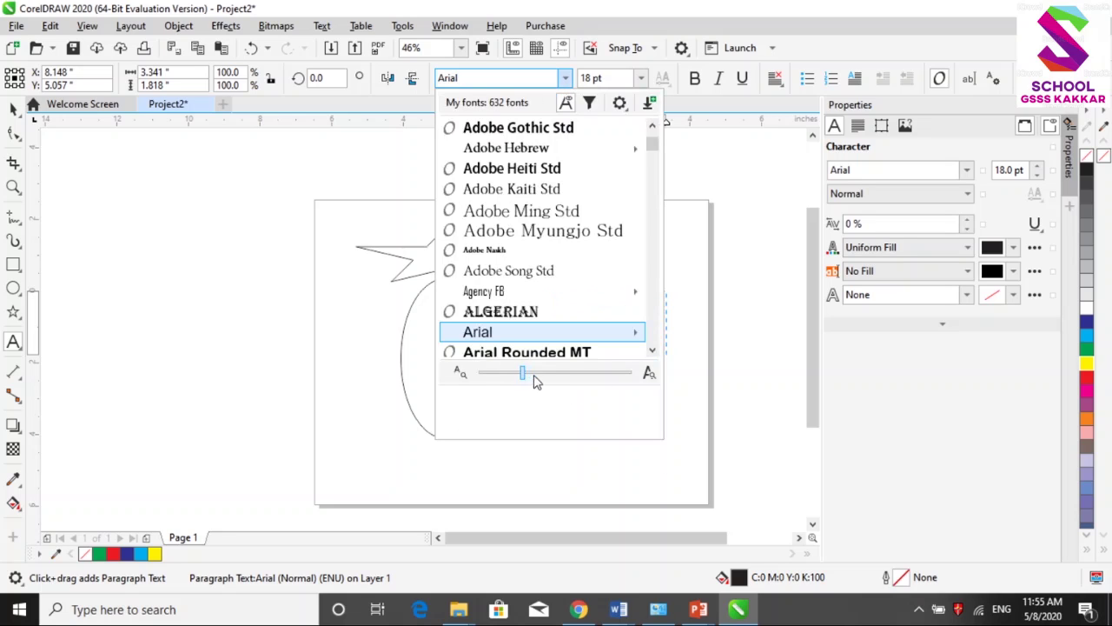
pyautogui.click(577, 379)
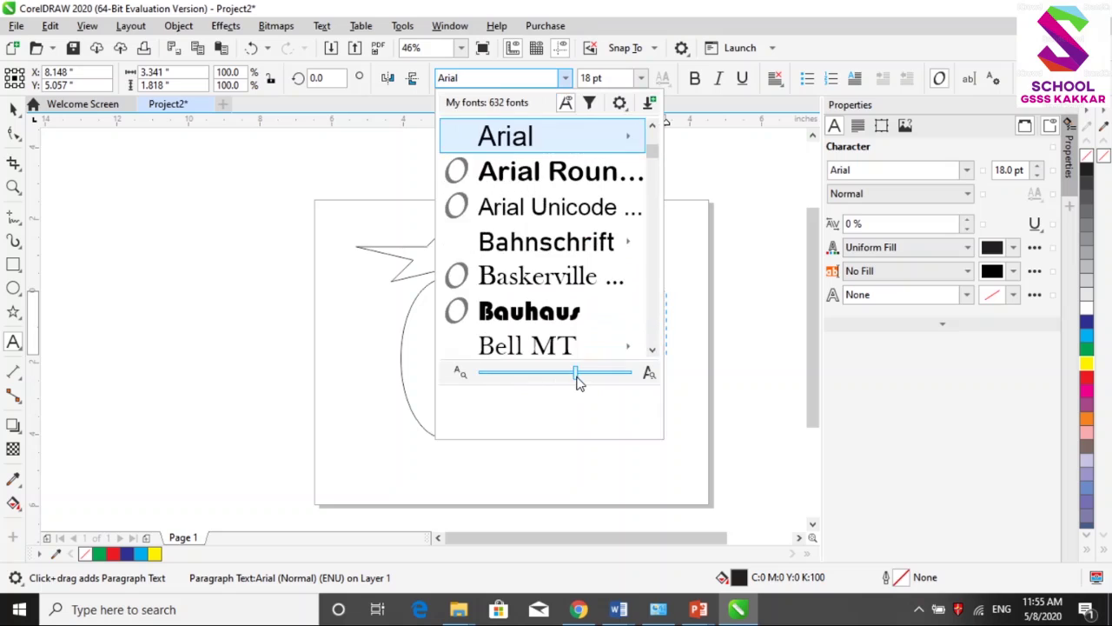
pyautogui.click(749, 360)
pyautogui.click(646, 374)
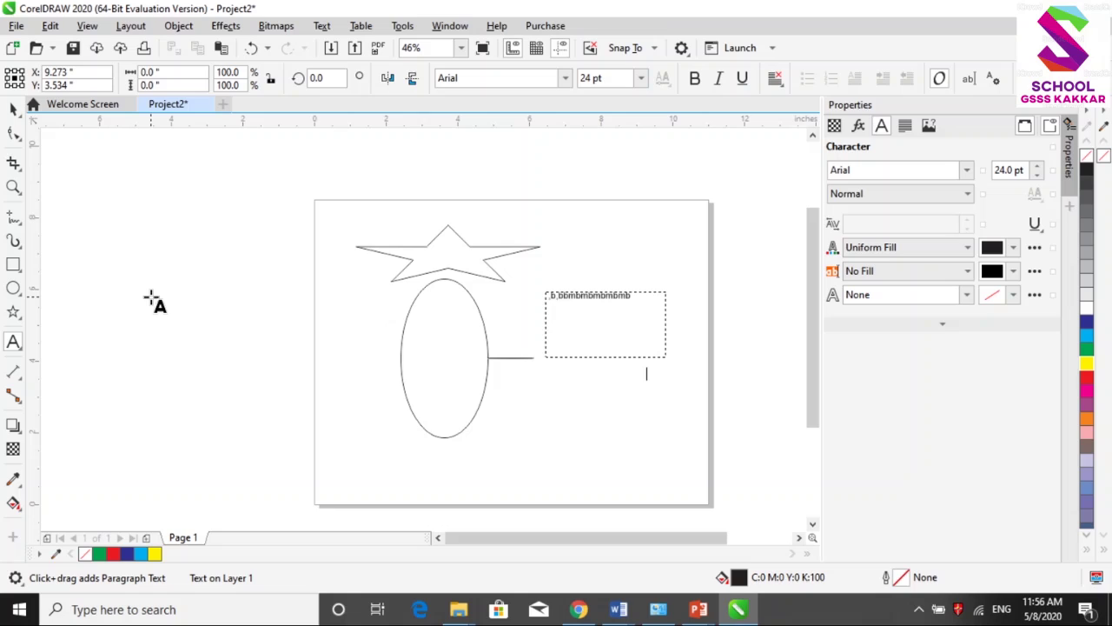
pyautogui.click(919, 609)
pyautogui.click(886, 576)
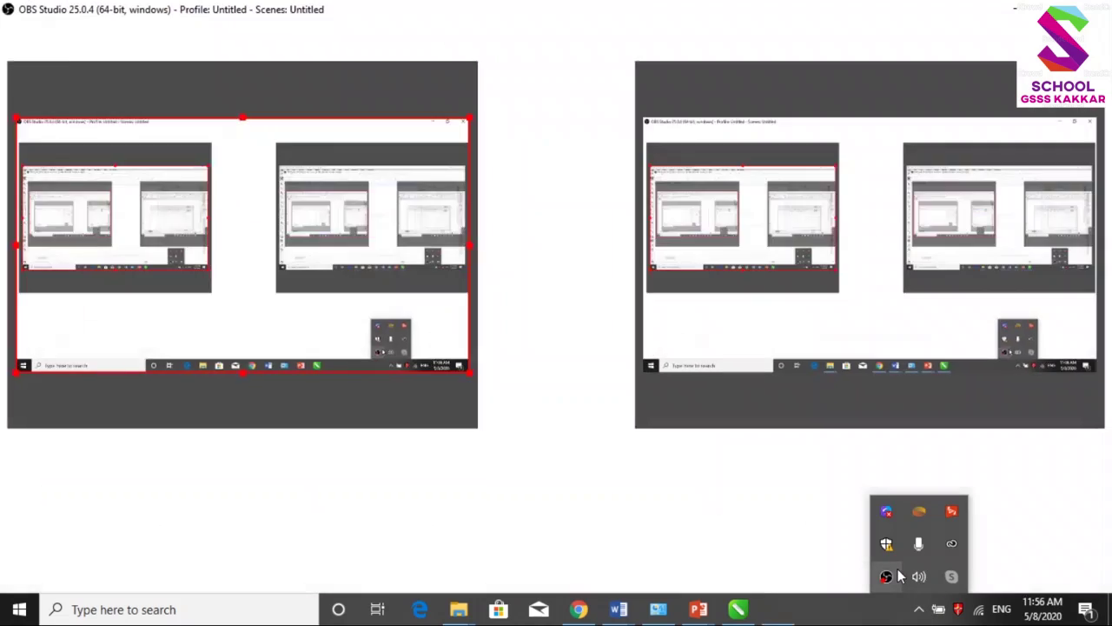
pyautogui.click(1047, 487)
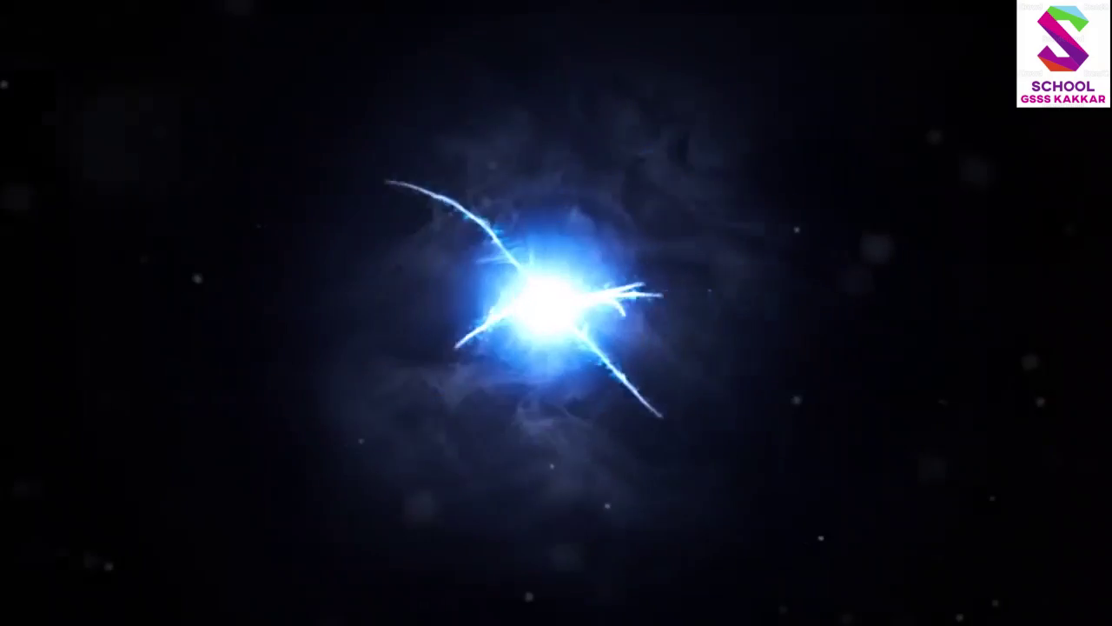